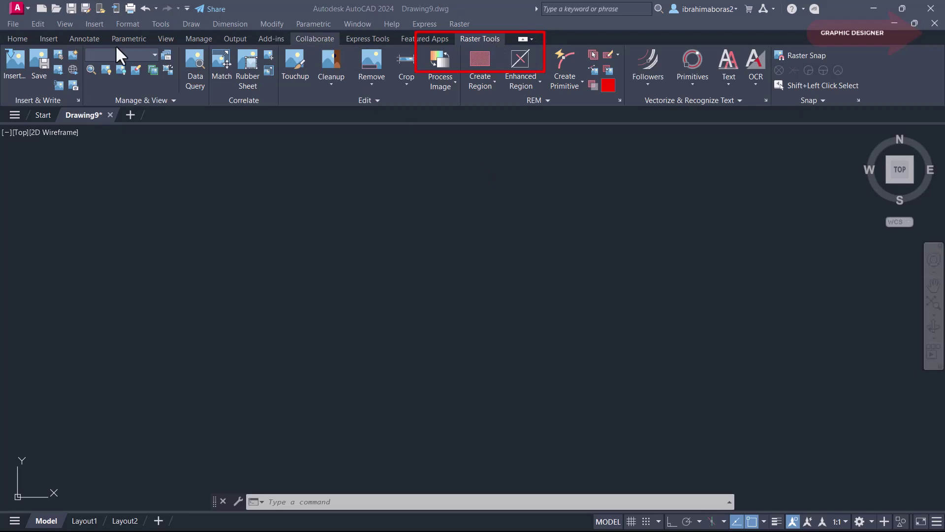
- Insert star image file 4 at 0,0 with scale 1, rotation 0 and default correlation
{"action": "left_click", "coordinate": [13, 64]}
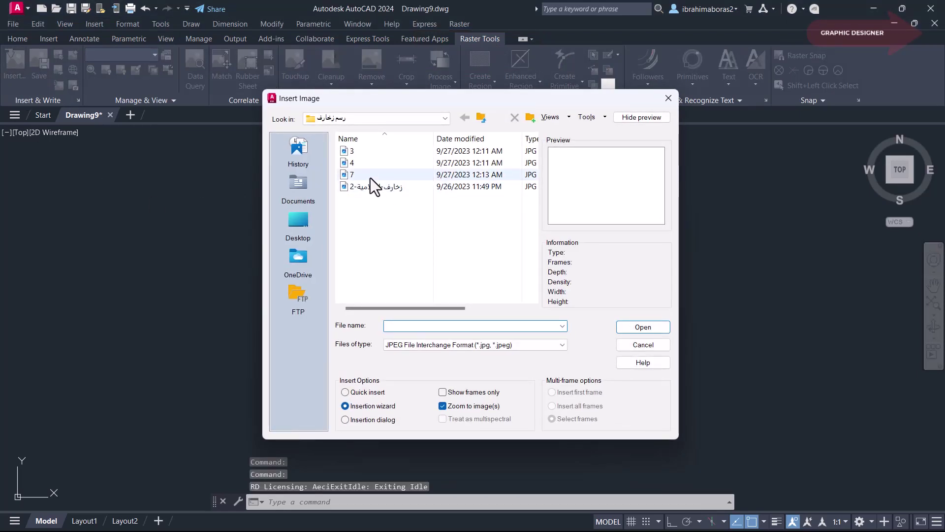
{"action": "left_click", "coordinate": [371, 177]}
{"action": "left_click", "coordinate": [366, 188]}
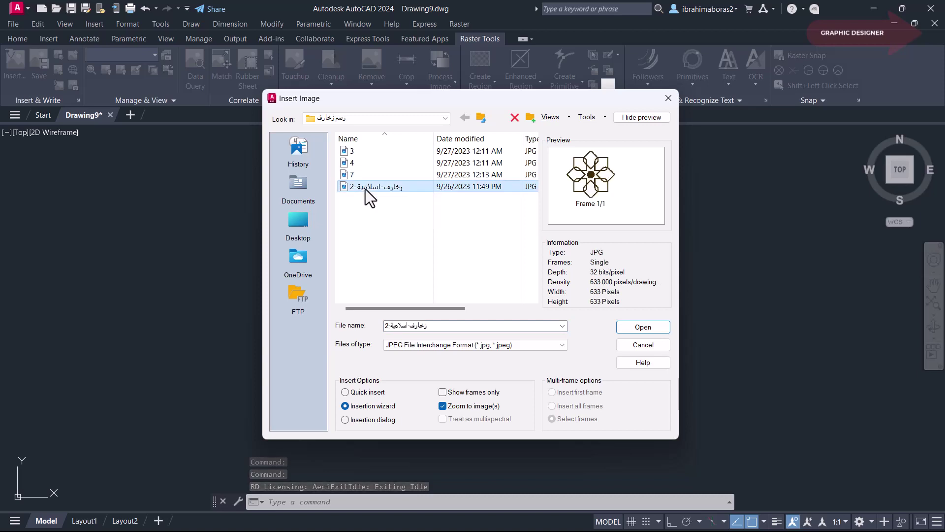
{"action": "left_click", "coordinate": [359, 162]}
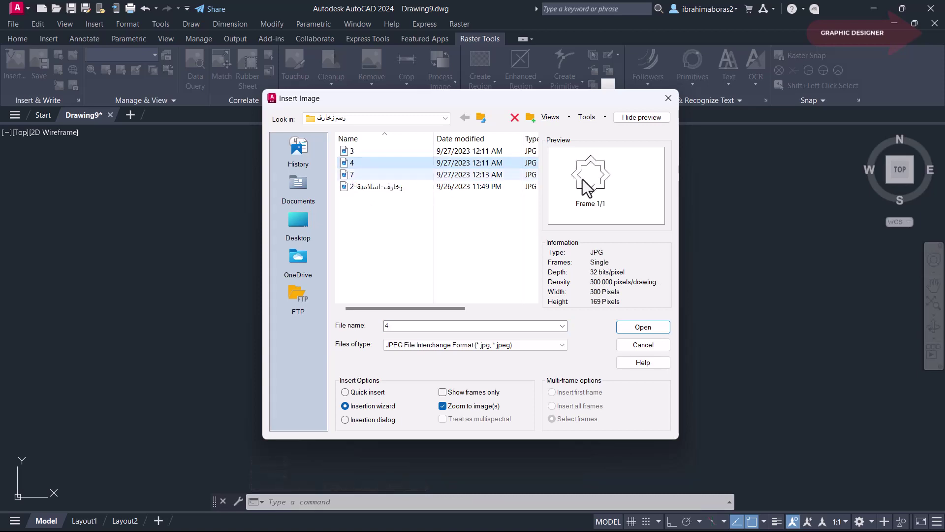
{"action": "left_click", "coordinate": [637, 329]}
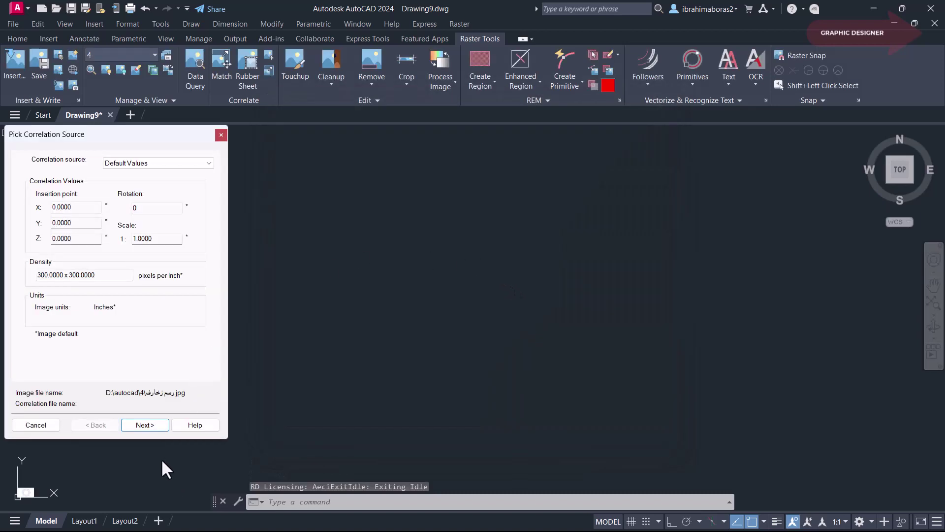
{"action": "left_click", "coordinate": [141, 426]}
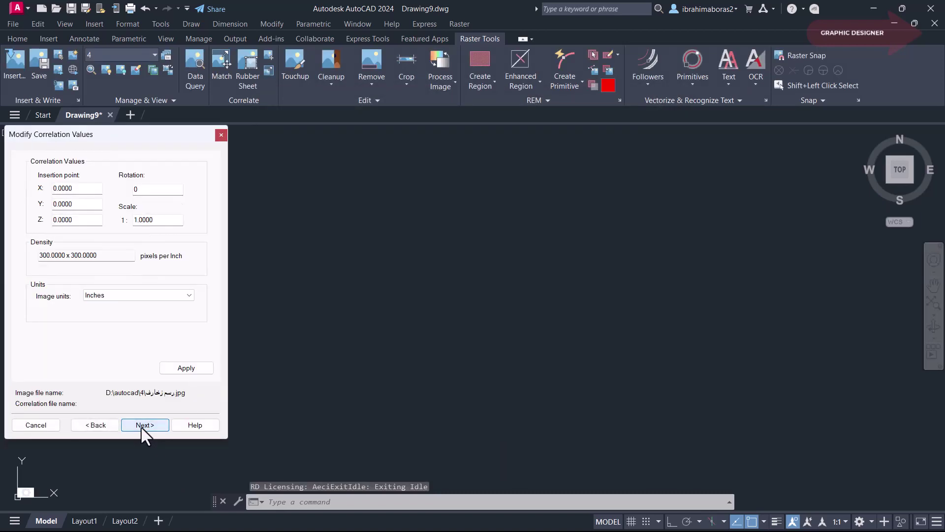
{"action": "left_click", "coordinate": [141, 426]}
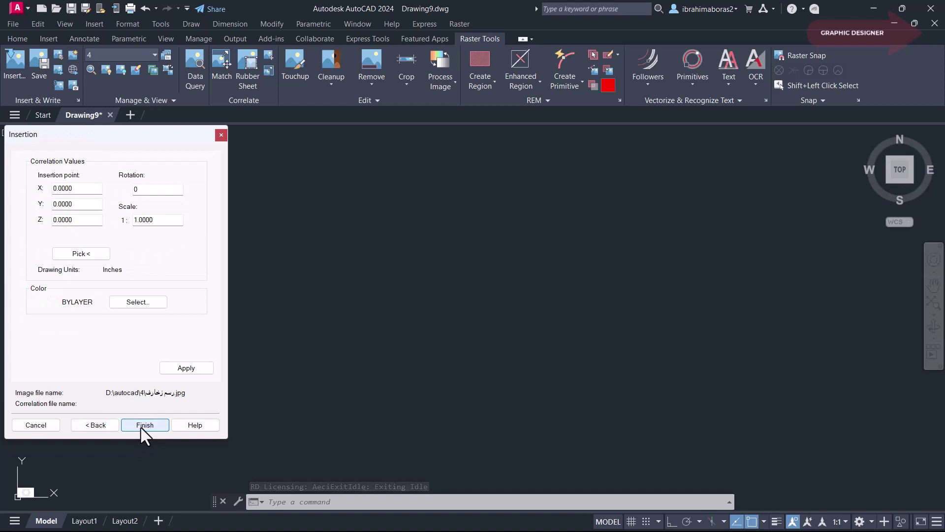
{"action": "left_click", "coordinate": [141, 427]}
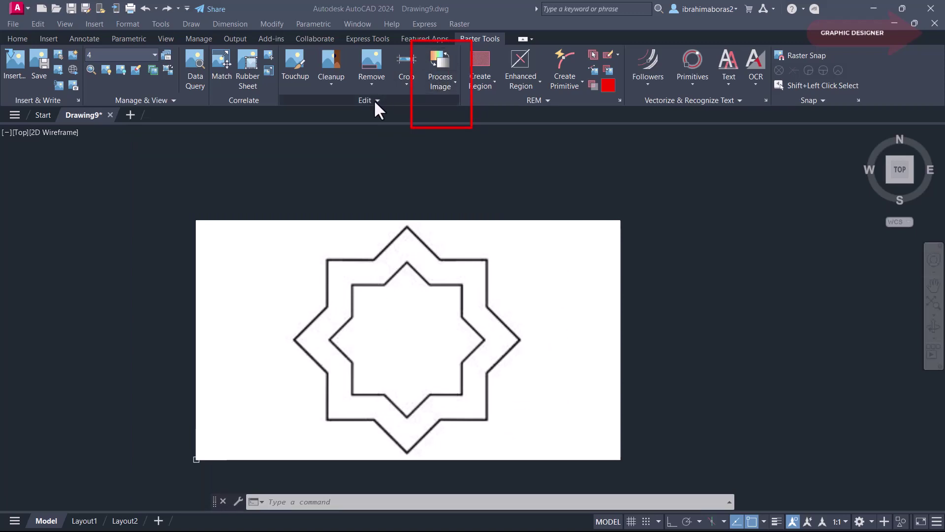
- Change the star image's colour depth to Bitonal
{"action": "left_click", "coordinate": [453, 82]}
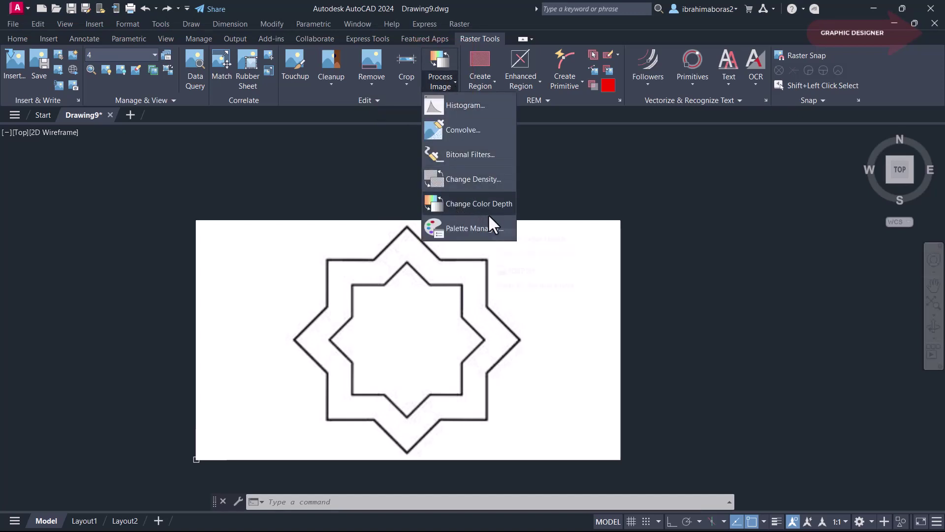
{"action": "left_click", "coordinate": [500, 205]}
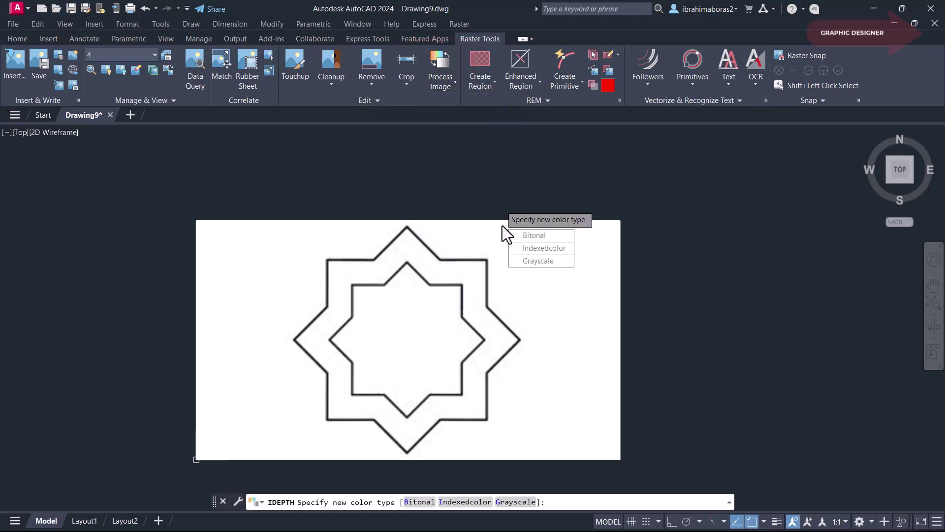
{"action": "left_click", "coordinate": [545, 237]}
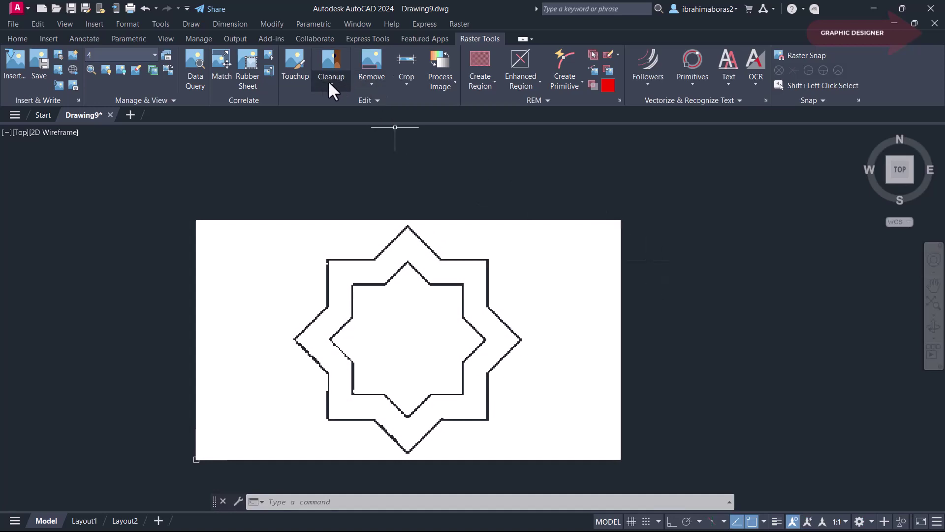
- Invert the bitonal star image to white outlines and zoom in to inspect the star
{"action": "left_click", "coordinate": [328, 81]}
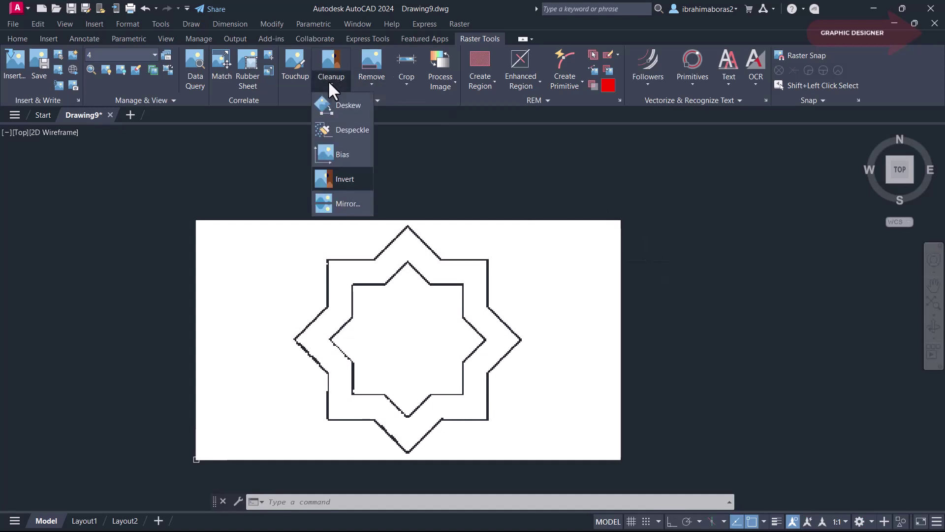
{"action": "left_click", "coordinate": [332, 180]}
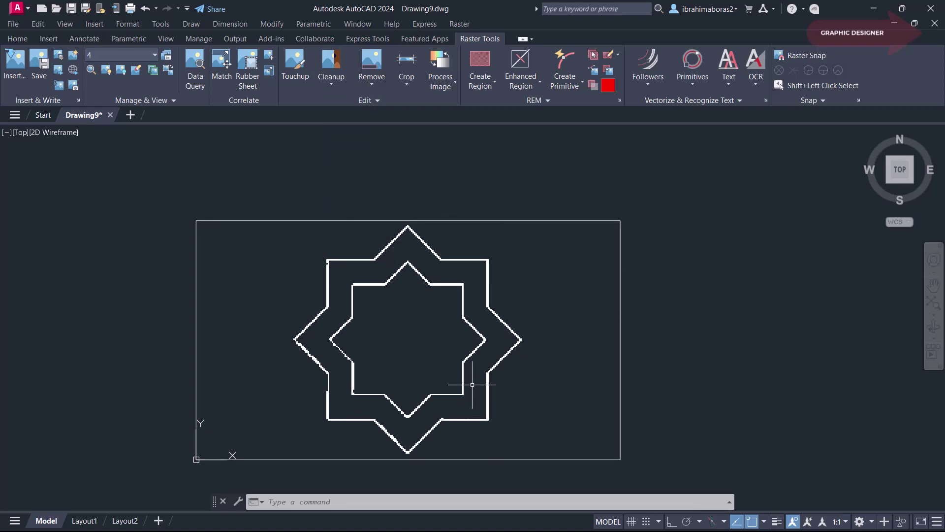
{"action": "middle_click_drag", "start_coordinate": [472, 384], "coordinate": [504, 346]}
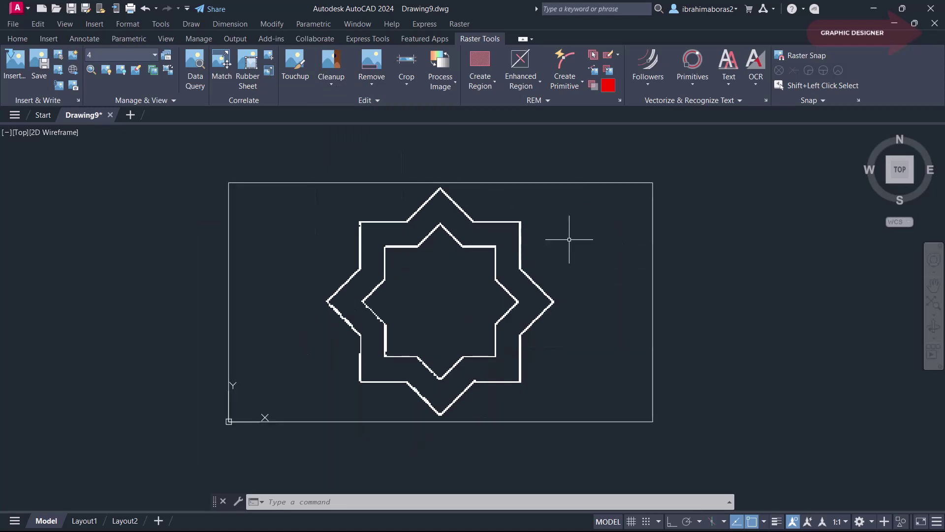
{"action": "scroll", "coordinate": [551, 247], "scroll_direction": "up", "scroll_amount": 2}
{"action": "scroll", "coordinate": [549, 216], "scroll_direction": "up", "scroll_amount": 4}
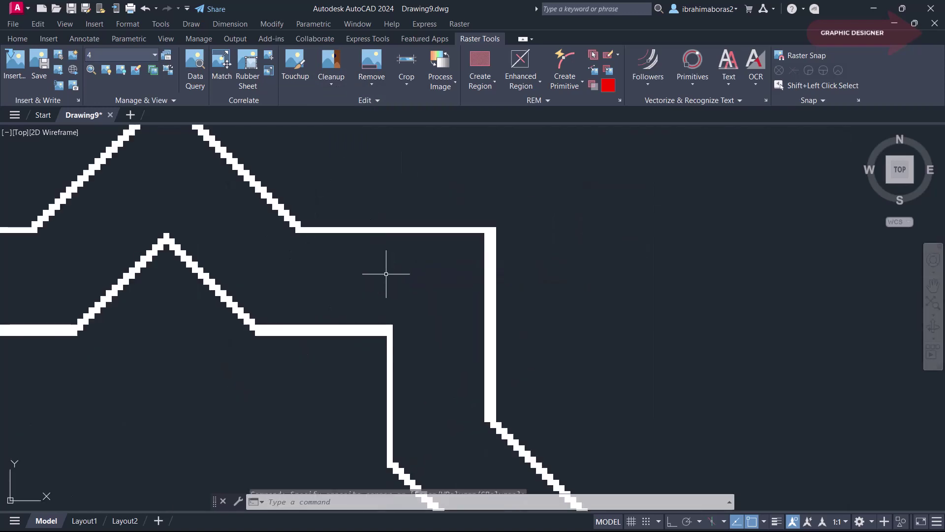
{"action": "scroll", "coordinate": [386, 274], "scroll_direction": "down", "scroll_amount": 4}
{"action": "left_click", "coordinate": [395, 220]}
{"action": "left_click", "coordinate": [192, 303]}
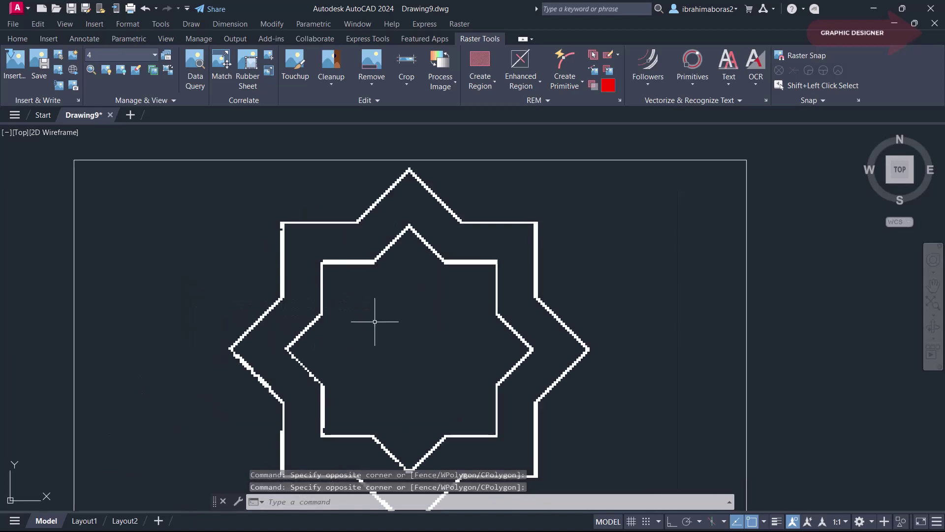
{"action": "scroll", "coordinate": [375, 321], "scroll_direction": "down", "scroll_amount": 1}
{"action": "scroll", "coordinate": [397, 302], "scroll_direction": "down", "scroll_amount": 1}
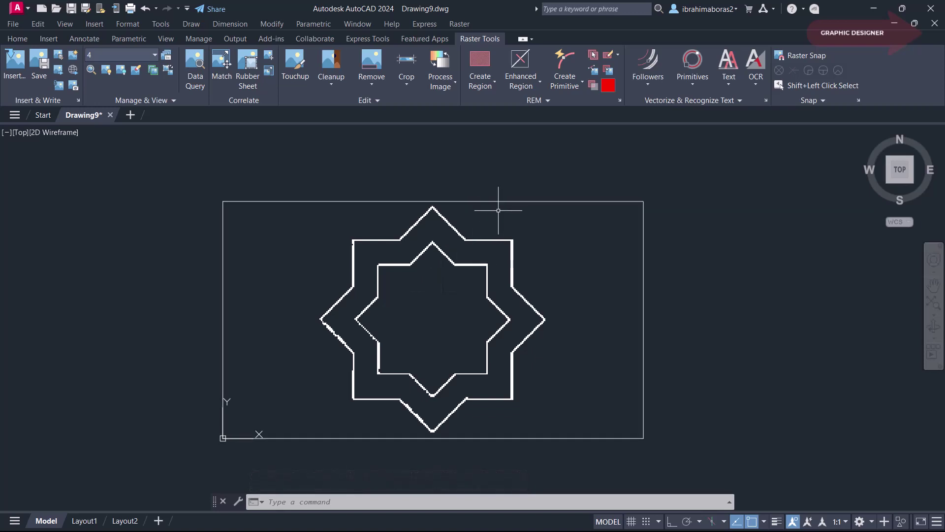
- Start the VFPLINE polyline follower with the outer star's corner as the trace start
{"action": "left_click", "coordinate": [647, 84]}
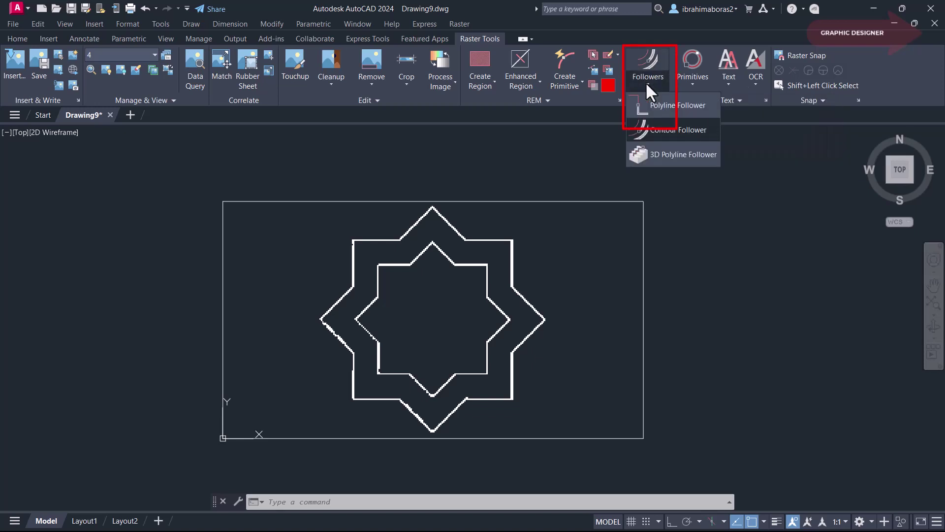
{"action": "left_click", "coordinate": [687, 111]}
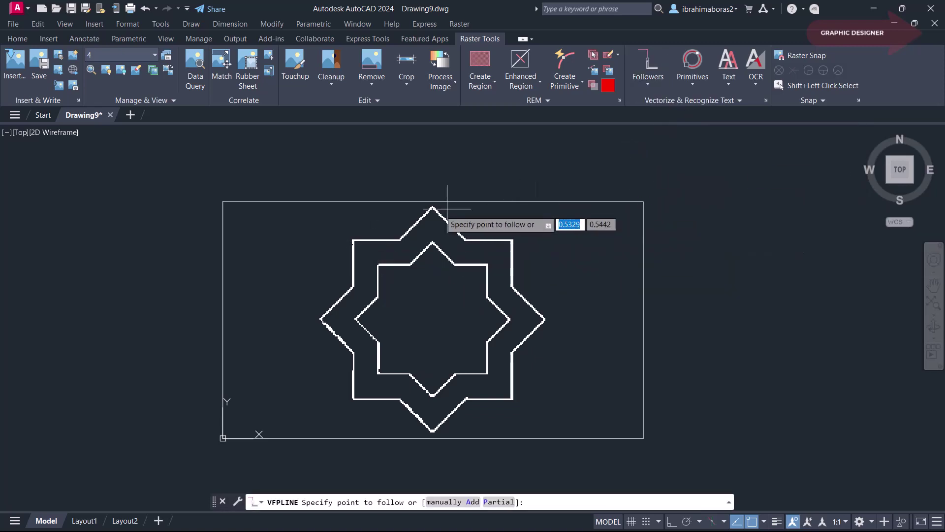
{"action": "scroll", "coordinate": [384, 229], "scroll_direction": "up", "scroll_amount": 4}
{"action": "scroll", "coordinate": [380, 228], "scroll_direction": "up", "scroll_amount": 2}
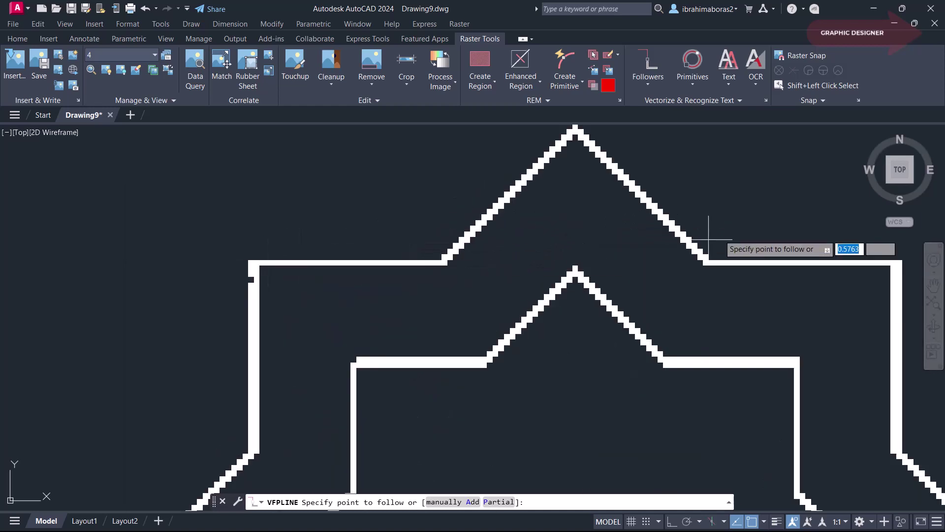
{"action": "left_click", "coordinate": [251, 263]}
{"action": "scroll", "coordinate": [310, 268], "scroll_direction": "down", "scroll_amount": 2}
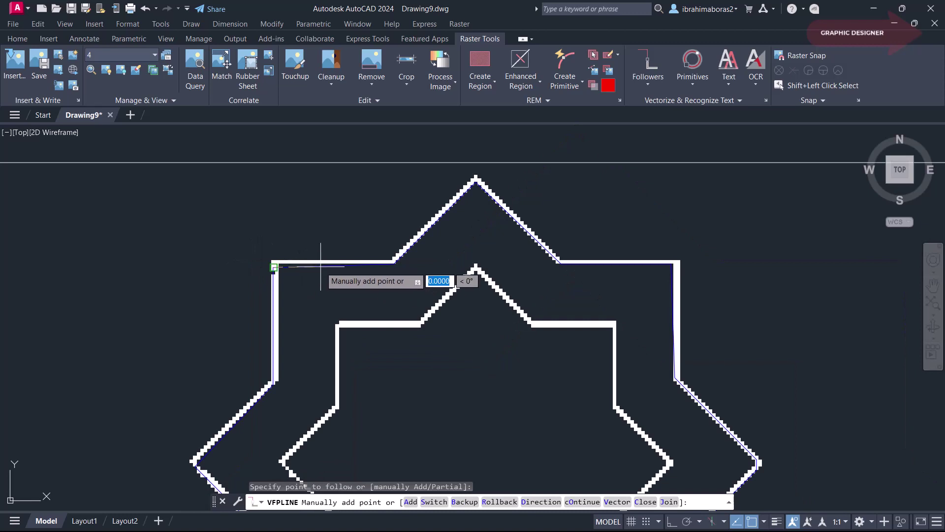
{"action": "scroll", "coordinate": [320, 266], "scroll_direction": "up", "scroll_amount": 4}
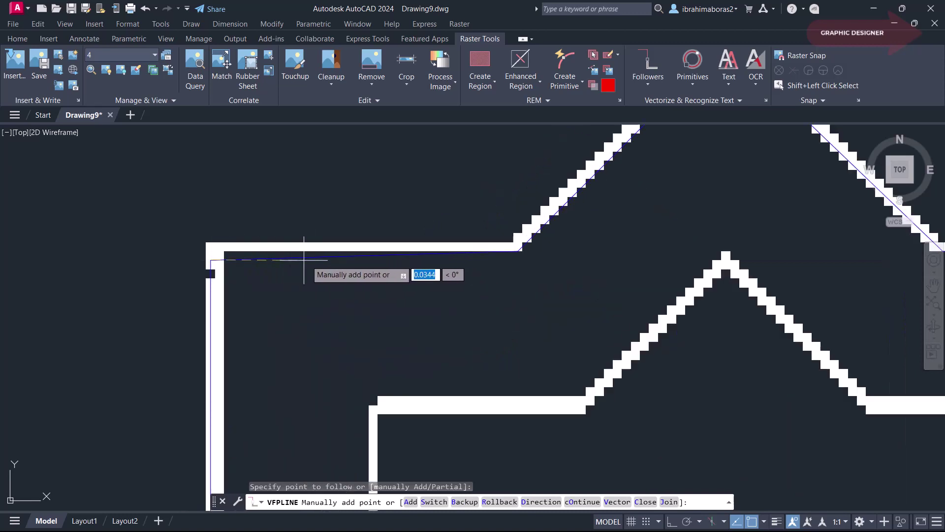
{"action": "scroll", "coordinate": [335, 261], "scroll_direction": "down", "scroll_amount": 3}
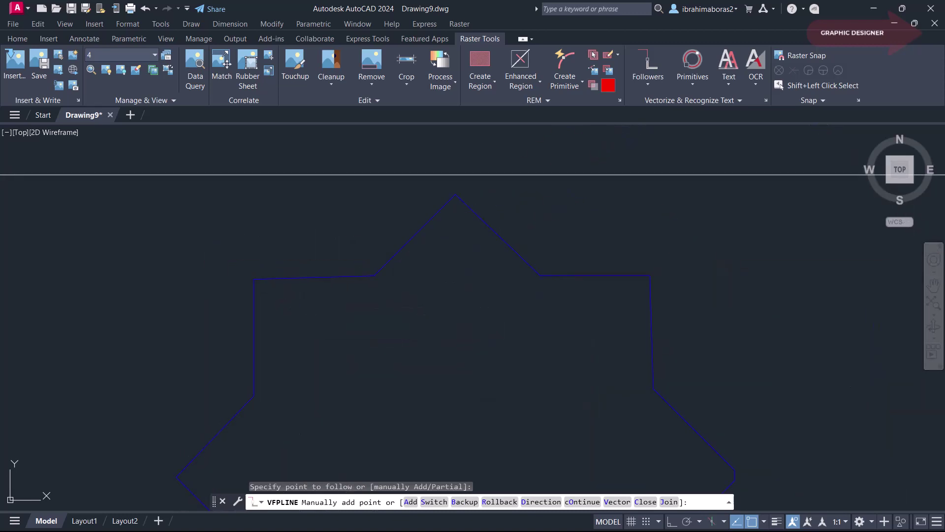
{"action": "scroll", "coordinate": [264, 281], "scroll_direction": "up", "scroll_amount": 1}
{"action": "scroll", "coordinate": [345, 333], "scroll_direction": "down", "scroll_amount": 5}
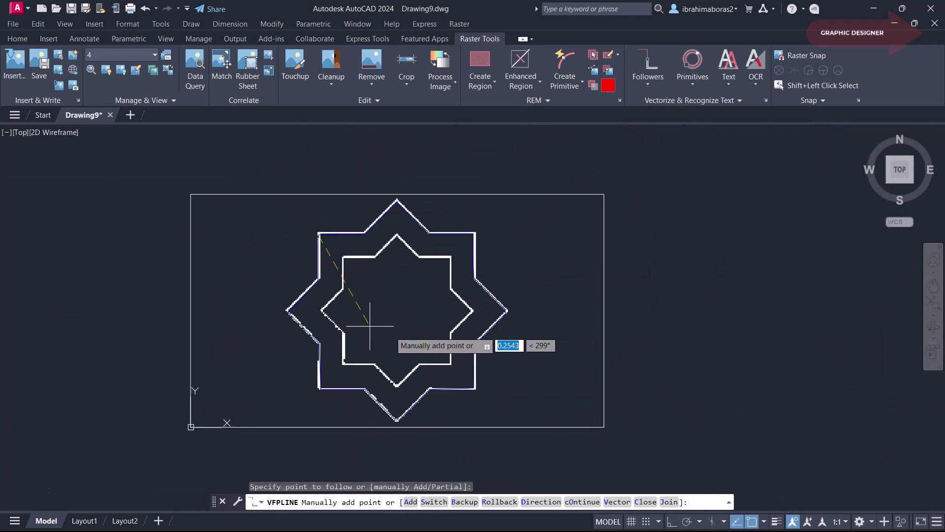
{"action": "scroll", "coordinate": [498, 408], "scroll_direction": "up", "scroll_amount": 4}
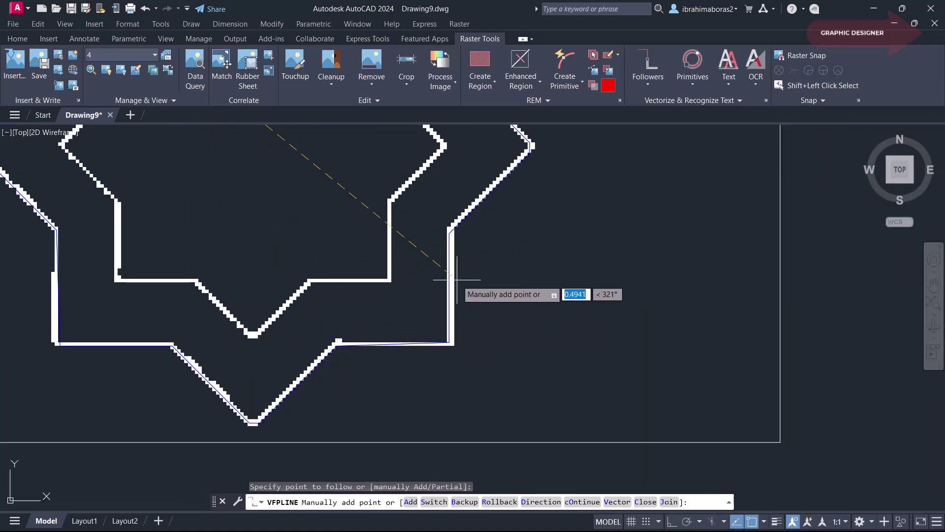
{"action": "scroll", "coordinate": [541, 414], "scroll_direction": "down", "scroll_amount": 3}
{"action": "scroll", "coordinate": [534, 212], "scroll_direction": "down", "scroll_amount": 3}
{"action": "middle_click_drag", "start_coordinate": [530, 202], "coordinate": [522, 240]}
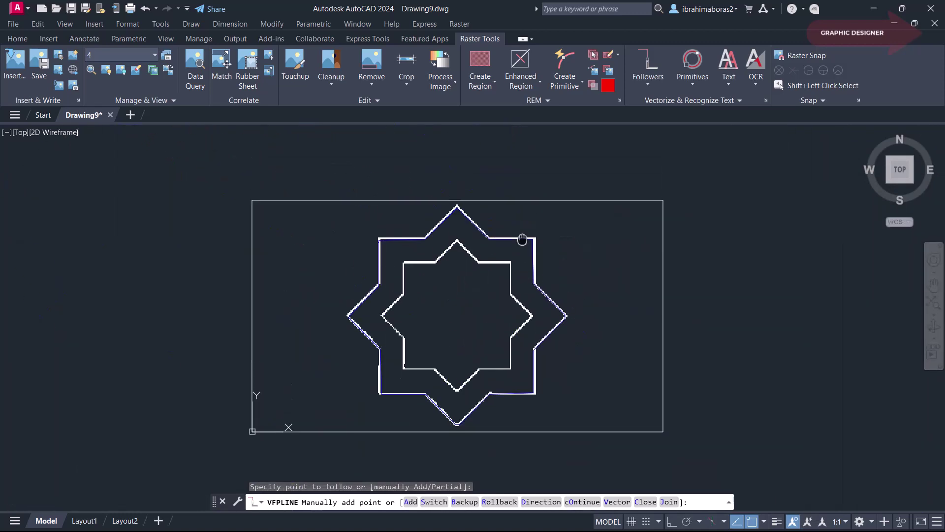
- Confirm the added trace point and finish the outer star trace as a polyline
{"action": "scroll", "coordinate": [522, 236], "scroll_direction": "up", "scroll_amount": 5}
{"action": "scroll", "coordinate": [524, 221], "scroll_direction": "down", "scroll_amount": 2}
{"action": "scroll", "coordinate": [545, 203], "scroll_direction": "down", "scroll_amount": 2}
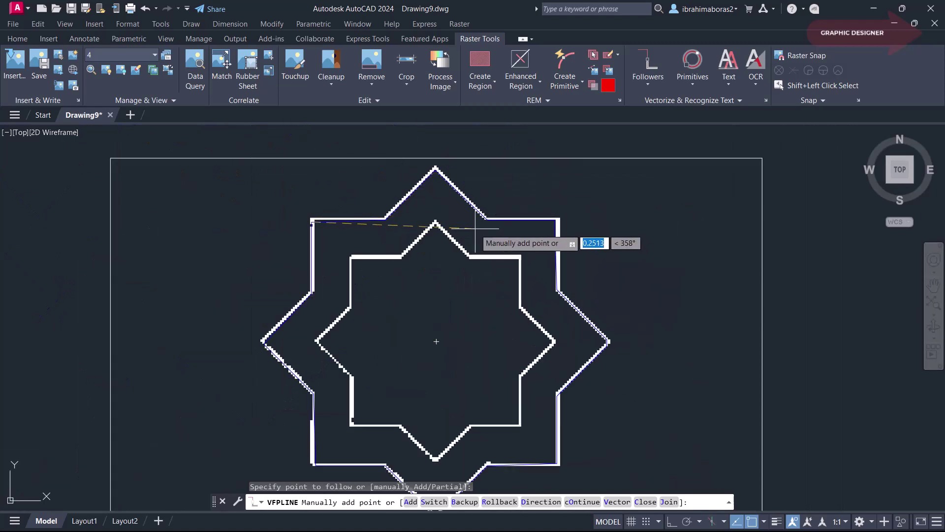
{"action": "scroll", "coordinate": [515, 230], "scroll_direction": "down", "scroll_amount": 2}
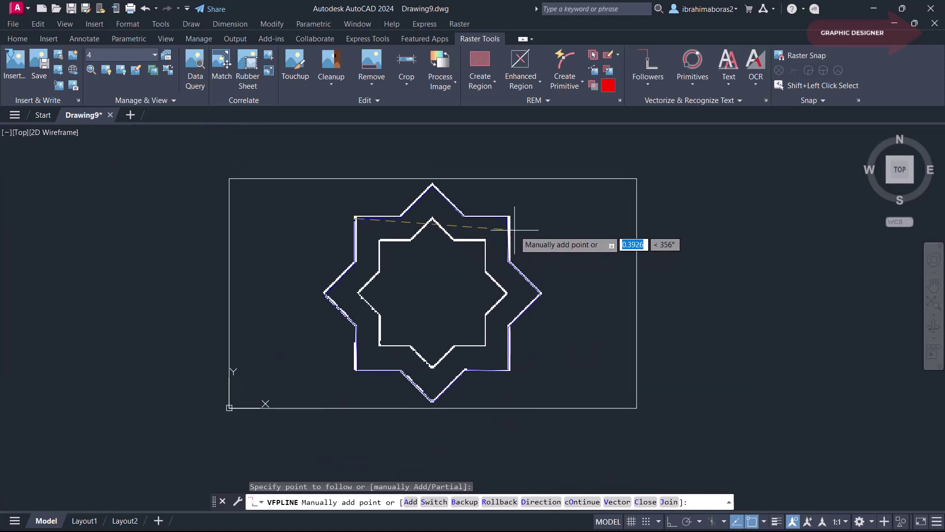
{"action": "right_click", "coordinate": [532, 226]}
{"action": "left_click", "coordinate": [553, 232]}
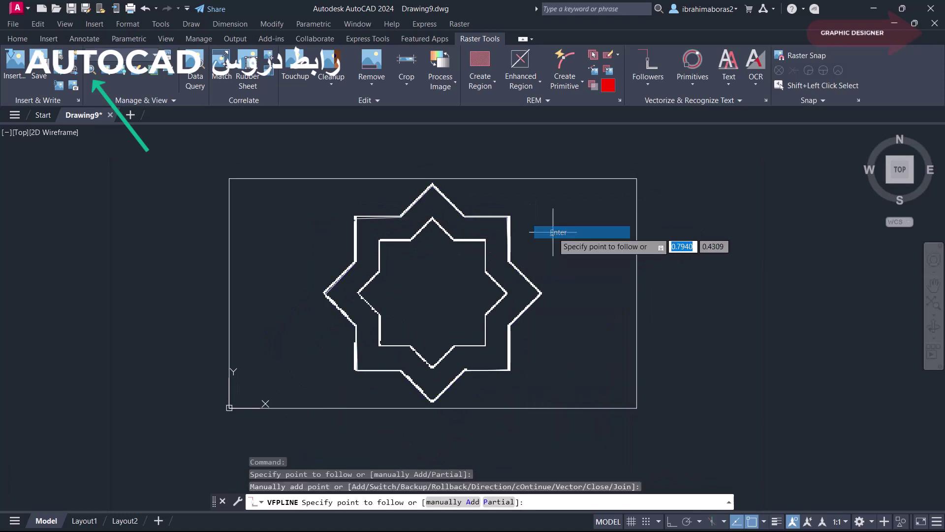
{"action": "right_click", "coordinate": [553, 232]}
{"action": "left_click", "coordinate": [555, 239]}
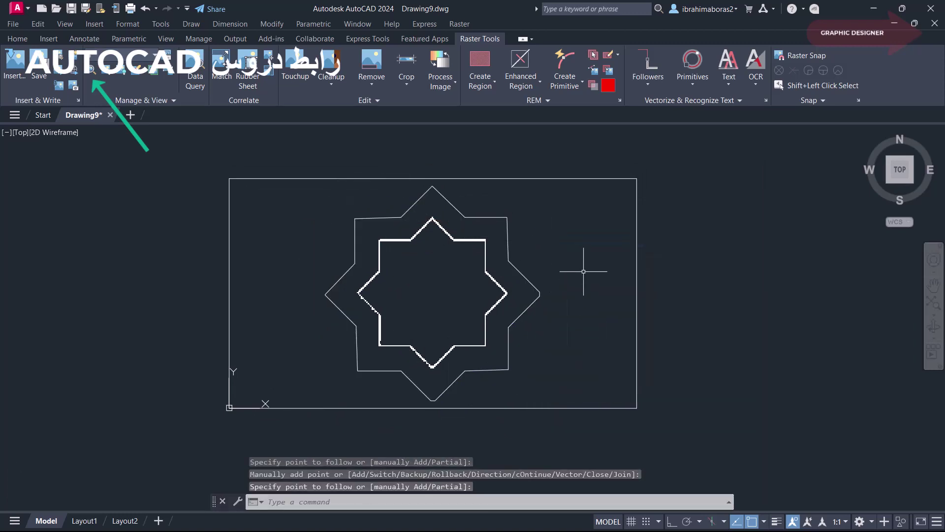
- Zoom in and out to check the traced polyline's vertices, then recentre the star
{"action": "scroll", "coordinate": [458, 178], "scroll_direction": "up", "scroll_amount": 6}
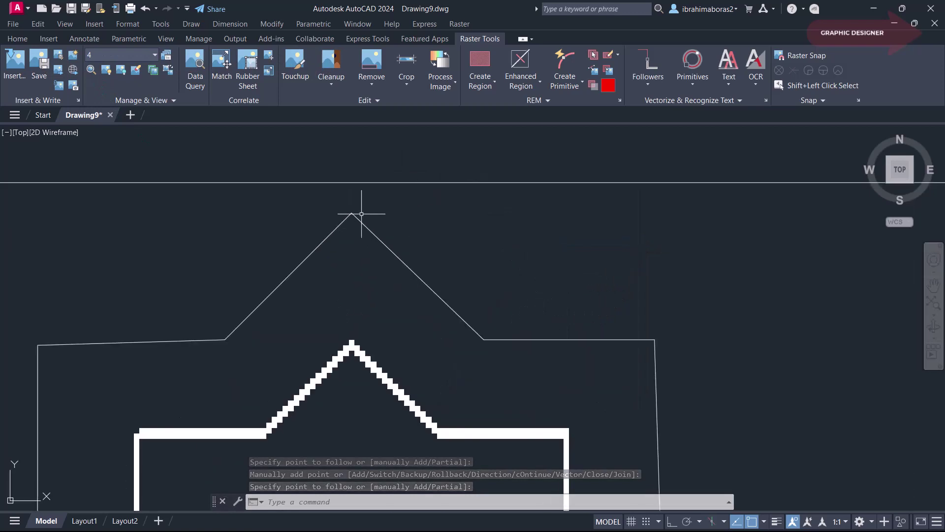
{"action": "scroll", "coordinate": [443, 259], "scroll_direction": "down", "scroll_amount": 6}
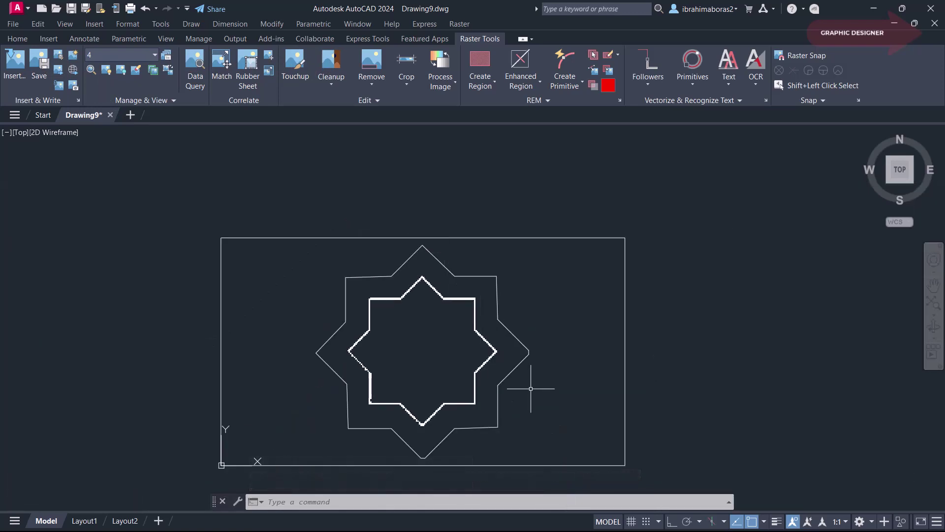
{"action": "scroll", "coordinate": [531, 389], "scroll_direction": "up", "scroll_amount": 6}
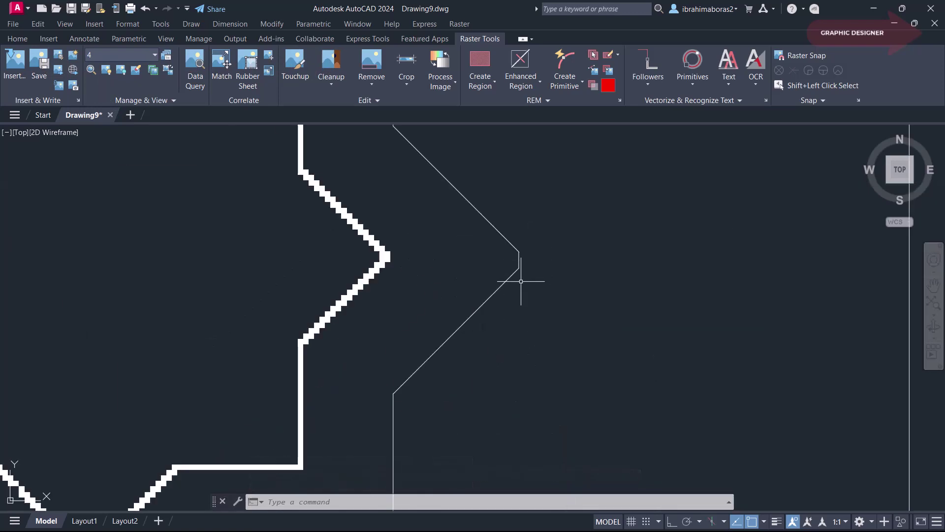
{"action": "scroll", "coordinate": [521, 281], "scroll_direction": "down", "scroll_amount": 6}
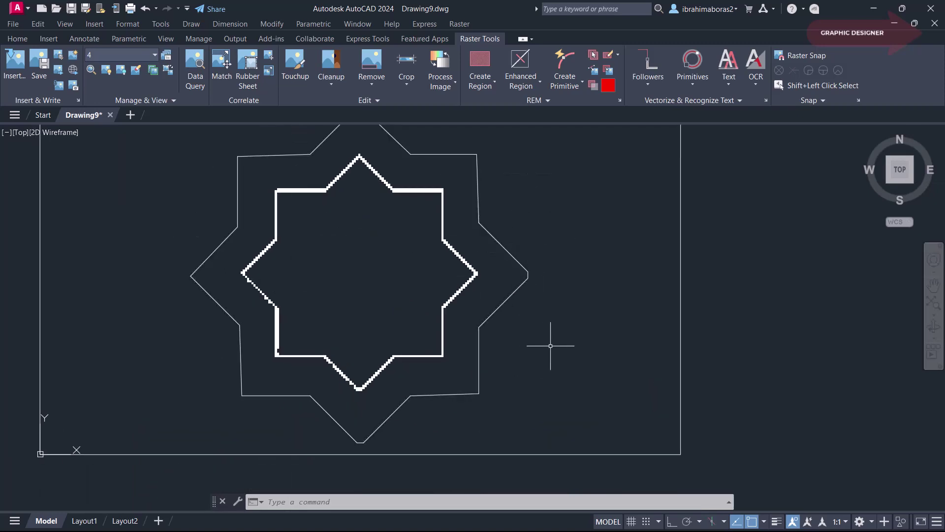
{"action": "middle_click_drag", "start_coordinate": [527, 295], "coordinate": [620, 335]}
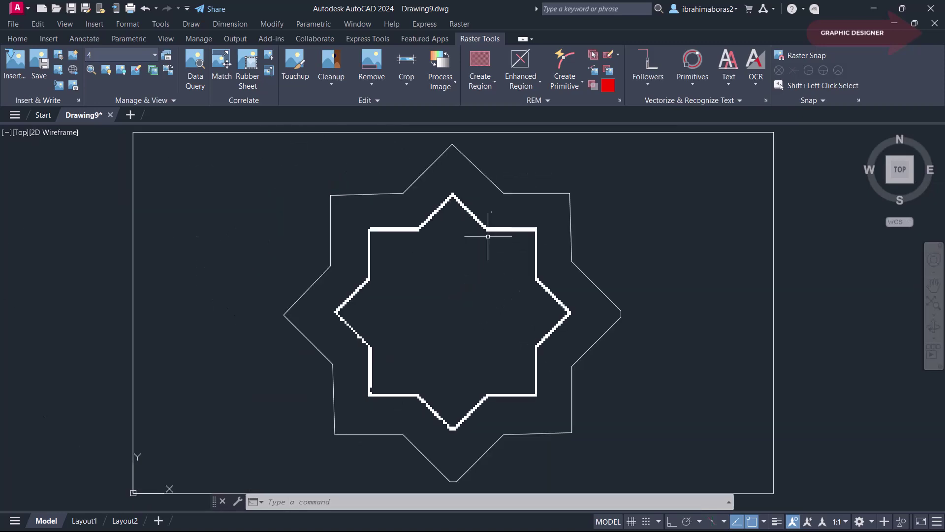
- Run the Contour Follower on the inner star's outline edge
{"action": "left_click", "coordinate": [654, 64]}
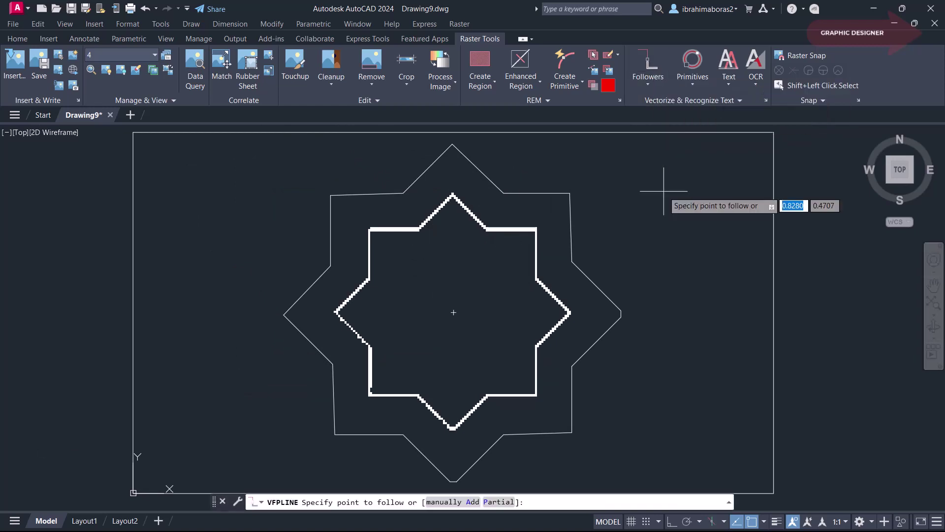
{"action": "scroll", "coordinate": [400, 216], "scroll_direction": "up", "scroll_amount": 6}
{"action": "left_click", "coordinate": [295, 270]}
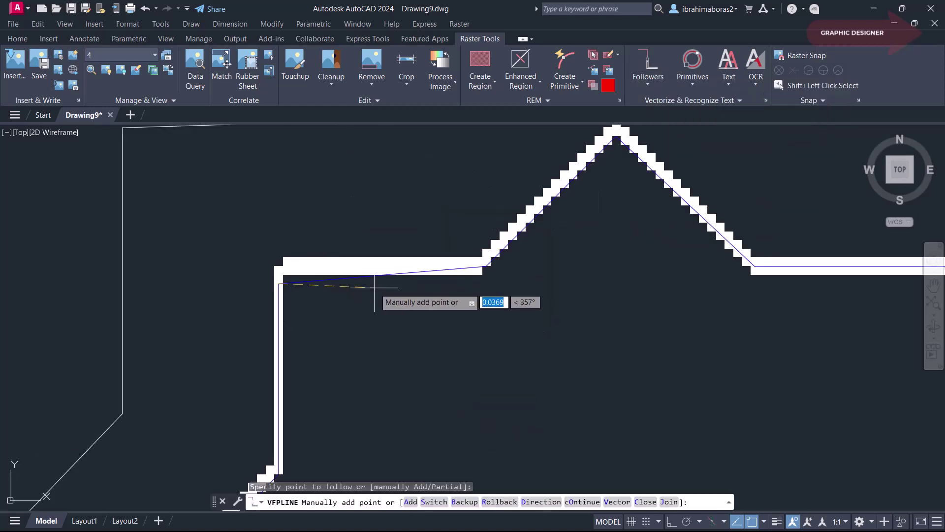
{"action": "scroll", "coordinate": [353, 287], "scroll_direction": "down", "scroll_amount": 5}
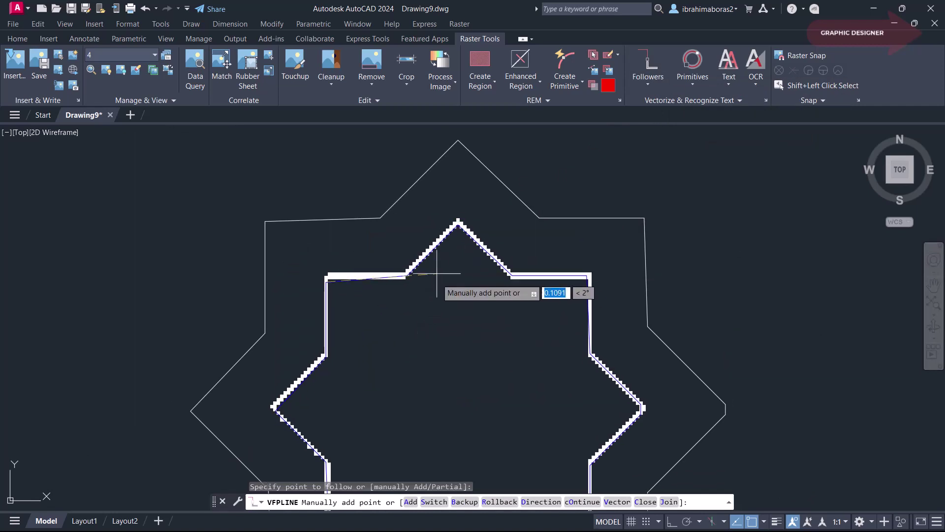
{"action": "middle_click_drag", "start_coordinate": [436, 280], "coordinate": [454, 179]}
- Accept the inner star contour trace and end the follower command
{"action": "middle_click_drag", "start_coordinate": [507, 264], "coordinate": [504, 256]}
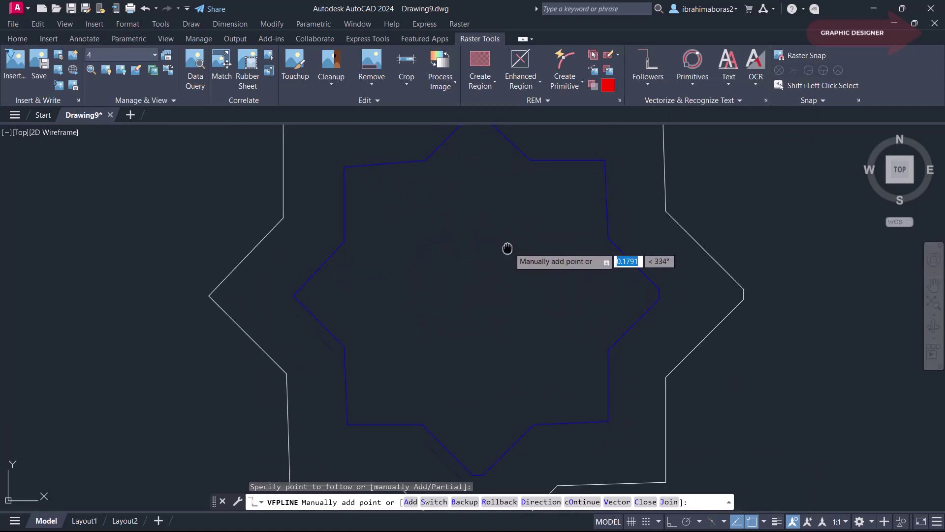
{"action": "middle_click_drag", "start_coordinate": [522, 165], "coordinate": [523, 220]}
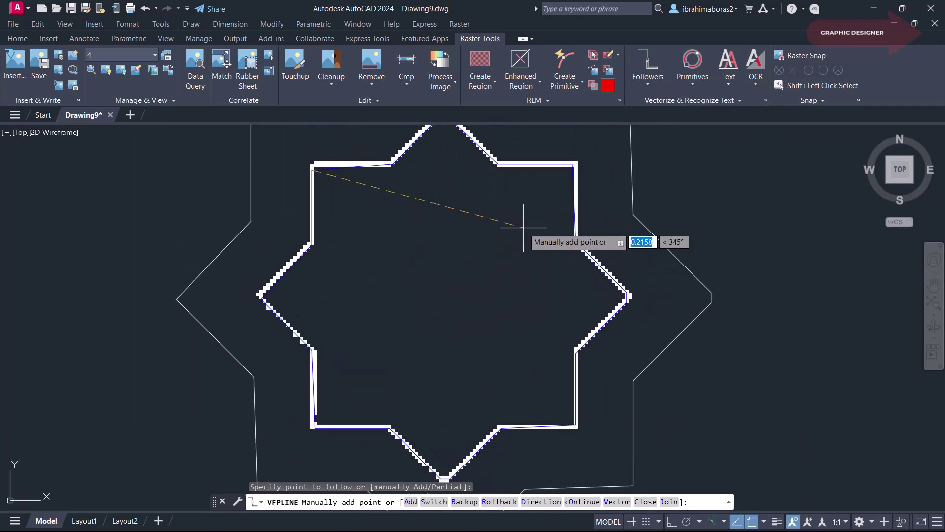
{"action": "right_click", "coordinate": [523, 228]}
{"action": "left_click", "coordinate": [551, 240]}
{"action": "right_click", "coordinate": [520, 247]}
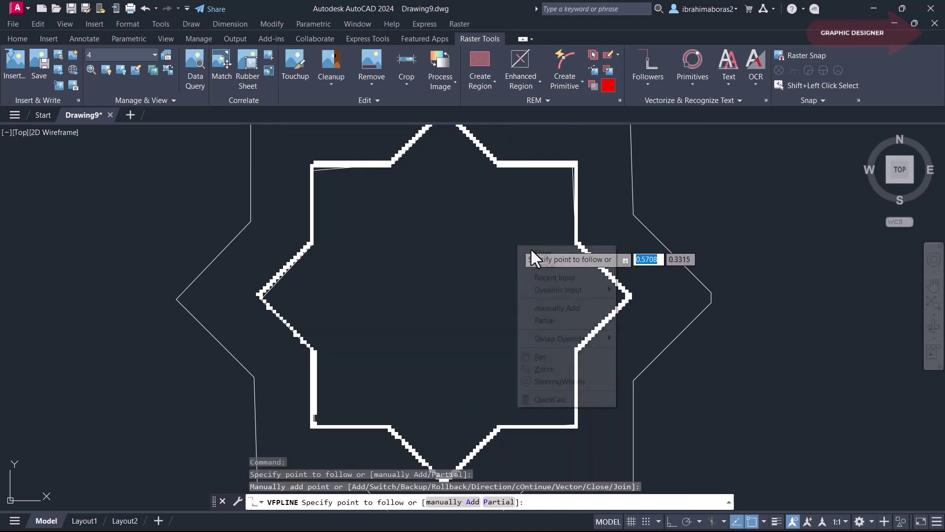
{"action": "left_click", "coordinate": [534, 253]}
{"action": "scroll", "coordinate": [611, 305], "scroll_direction": "down", "scroll_amount": 2}
- Explode the traced outer star polyline into separate segments
{"action": "scroll", "coordinate": [566, 300], "scroll_direction": "down", "scroll_amount": 1}
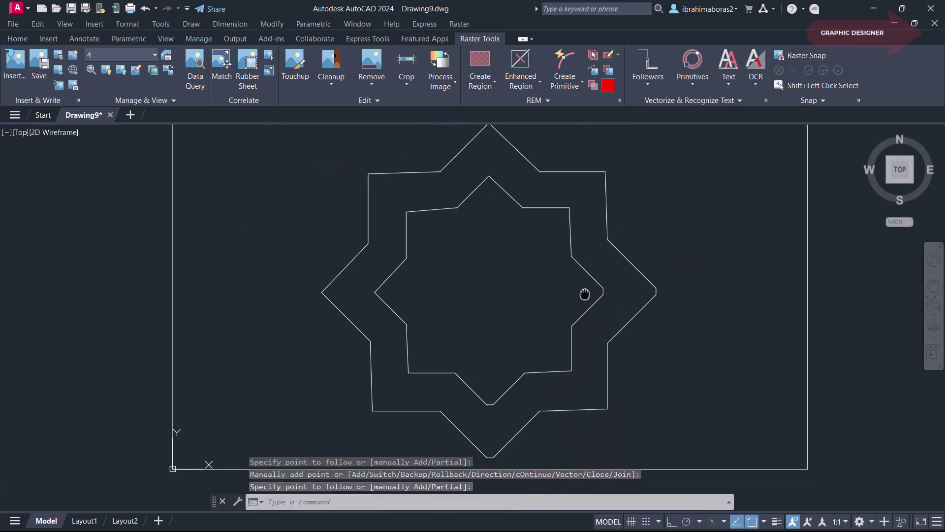
{"action": "scroll", "coordinate": [542, 299], "scroll_direction": "down", "scroll_amount": 1}
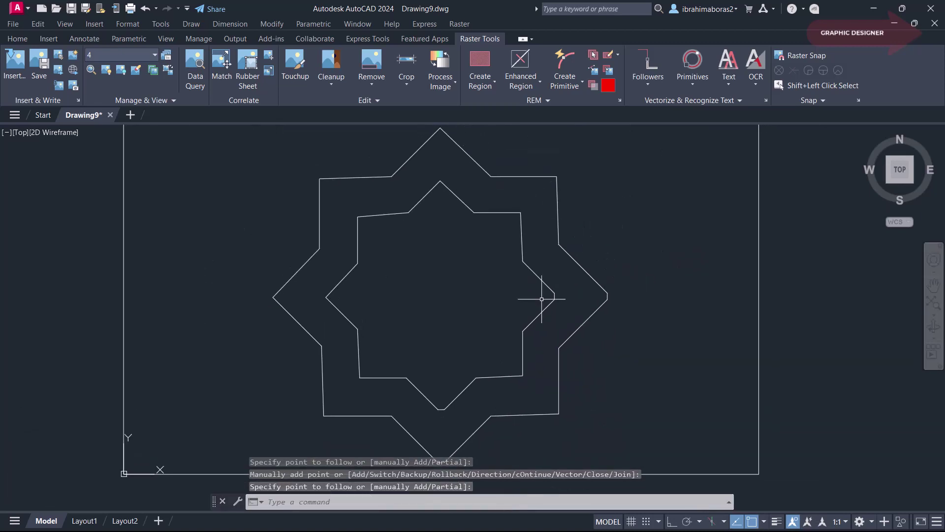
{"action": "left_click", "coordinate": [568, 207]}
{"action": "type", "text": "EX"}
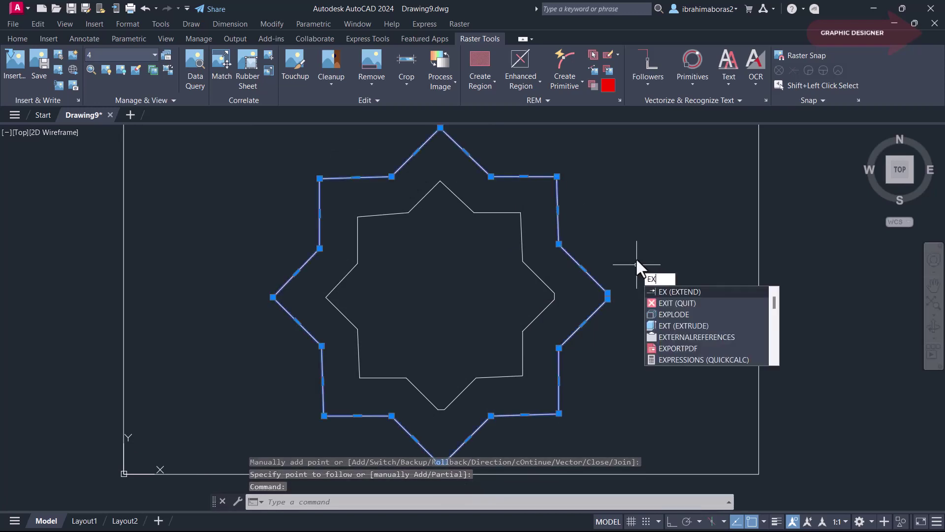
{"action": "type", "text": "P"}
{"action": "left_click", "coordinate": [672, 303]}
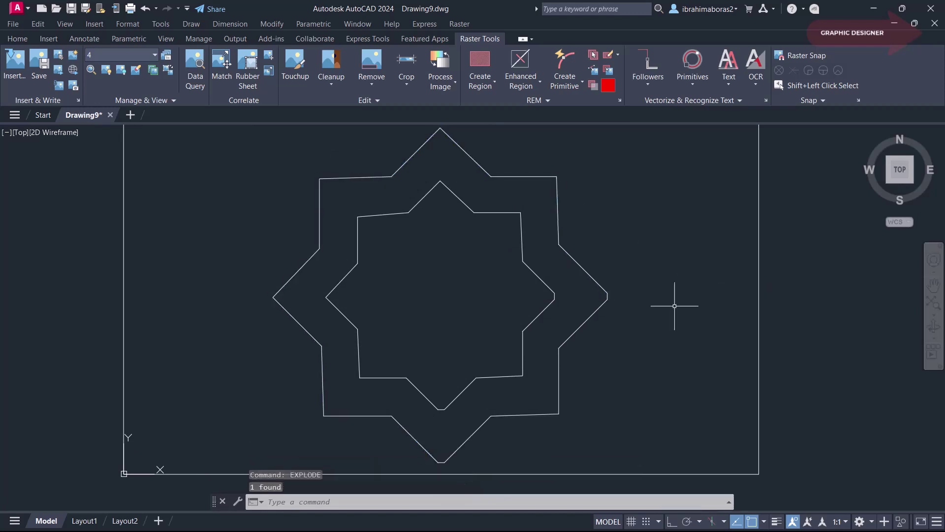
- Fillet the right point's two diagonals into a sharp corner and erase the leftover segment
{"action": "left_click", "coordinate": [598, 286]}
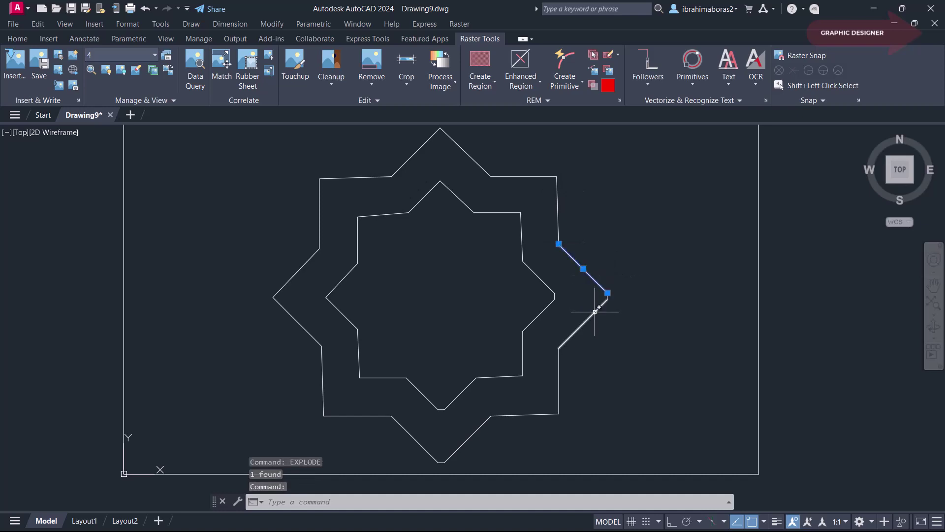
{"action": "left_click", "coordinate": [608, 315]}
{"action": "scroll", "coordinate": [643, 313], "scroll_direction": "up", "scroll_amount": 3}
{"action": "scroll", "coordinate": [630, 309], "scroll_direction": "up", "scroll_amount": 1}
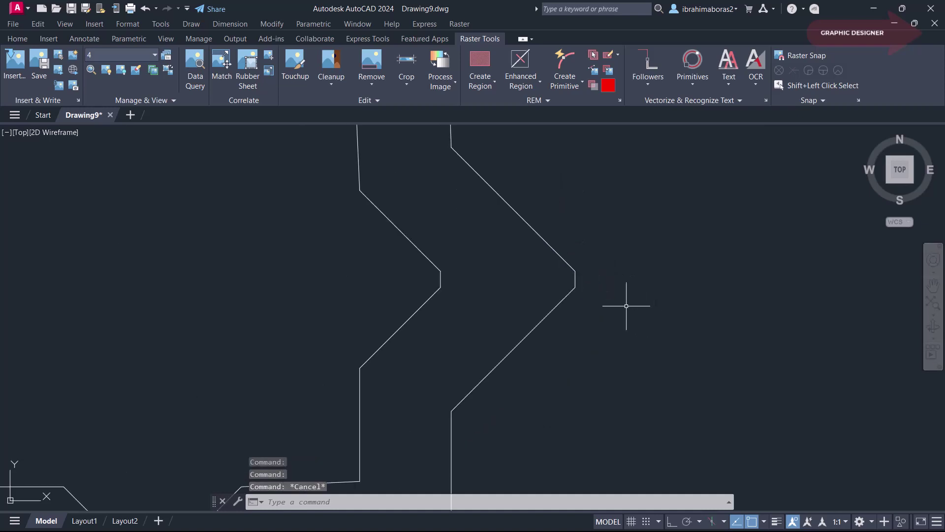
{"action": "type", "text": "F"}
{"action": "key", "text": "Return"}
{"action": "left_click", "coordinate": [556, 309]}
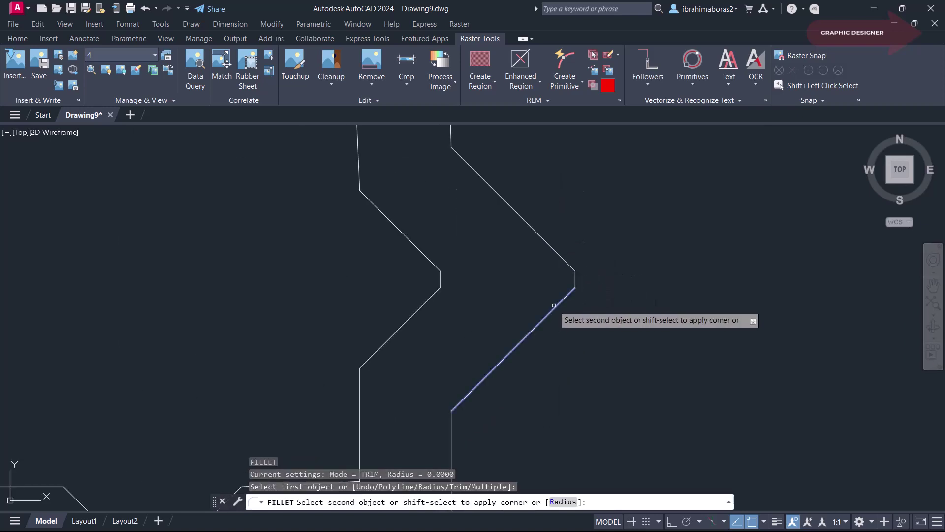
{"action": "left_click", "coordinate": [557, 255]}
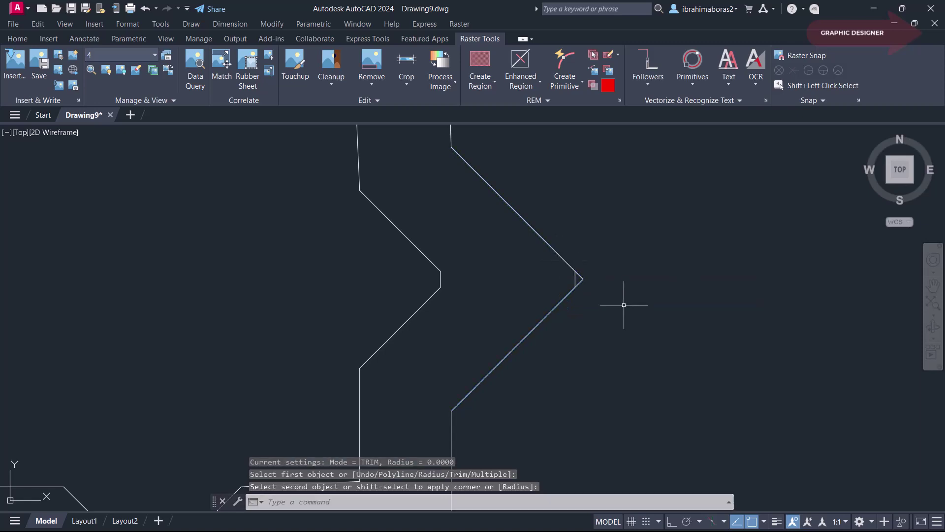
{"action": "left_click", "coordinate": [575, 280]}
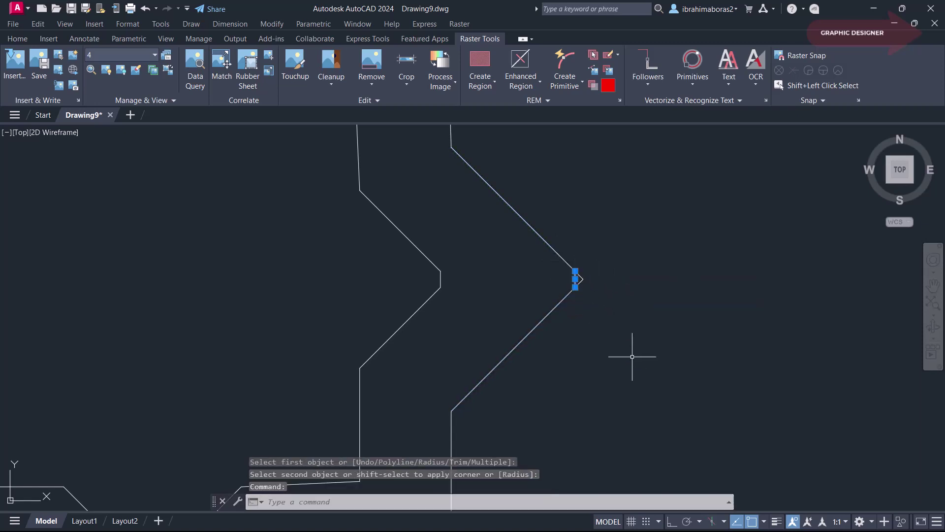
{"action": "type", "text": "e"}
{"action": "key", "text": "Return"}
- Fillet the bottom V into a sharp point and erase the small flat bottom segment
{"action": "scroll", "coordinate": [631, 296], "scroll_direction": "down", "scroll_amount": 5}
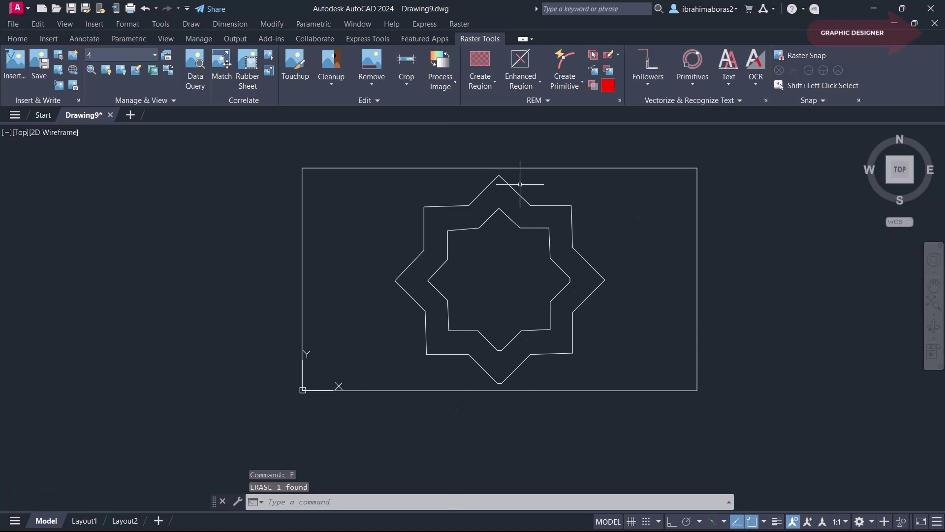
{"action": "scroll", "coordinate": [506, 379], "scroll_direction": "up", "scroll_amount": 5}
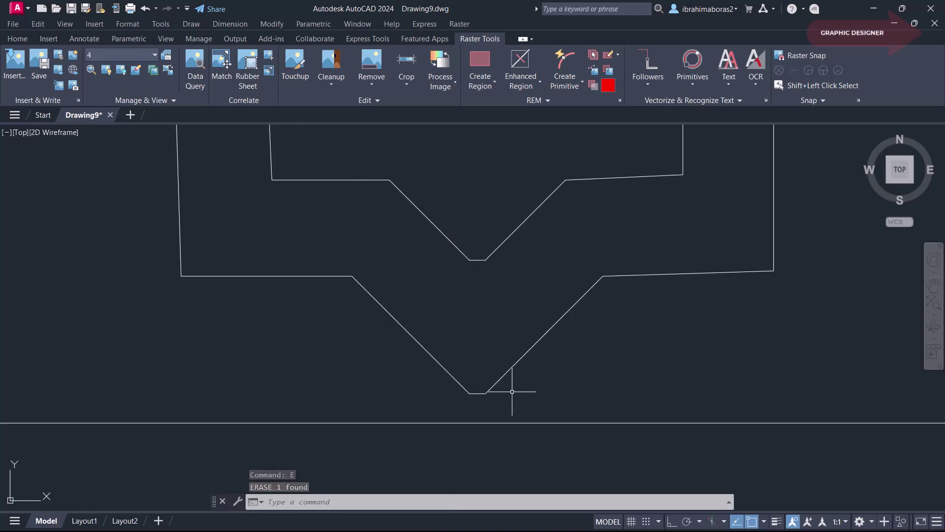
{"action": "type", "text": "f"}
{"action": "key", "text": "Return"}
{"action": "left_click", "coordinate": [449, 373]}
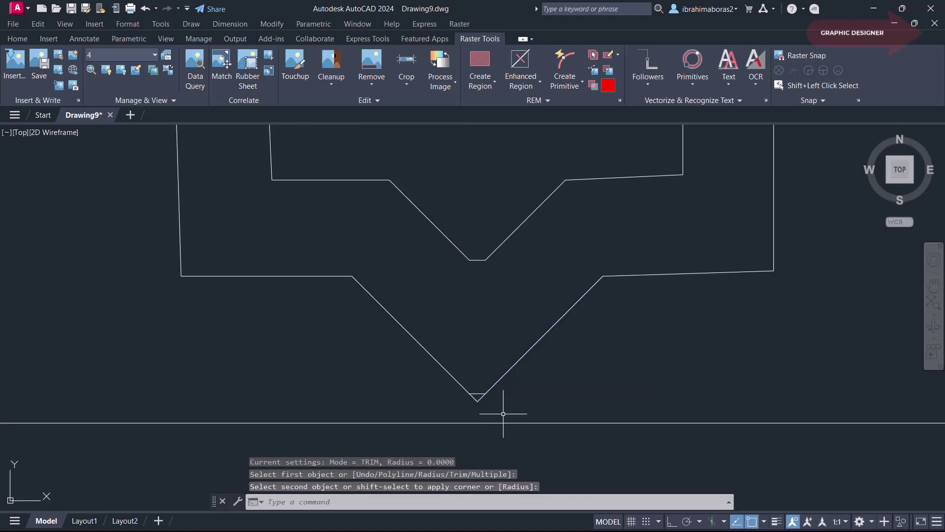
{"action": "left_click", "coordinate": [485, 393]}
{"action": "left_click", "coordinate": [477, 394]}
{"action": "type", "text": "e"}
{"action": "key", "text": "Return"}
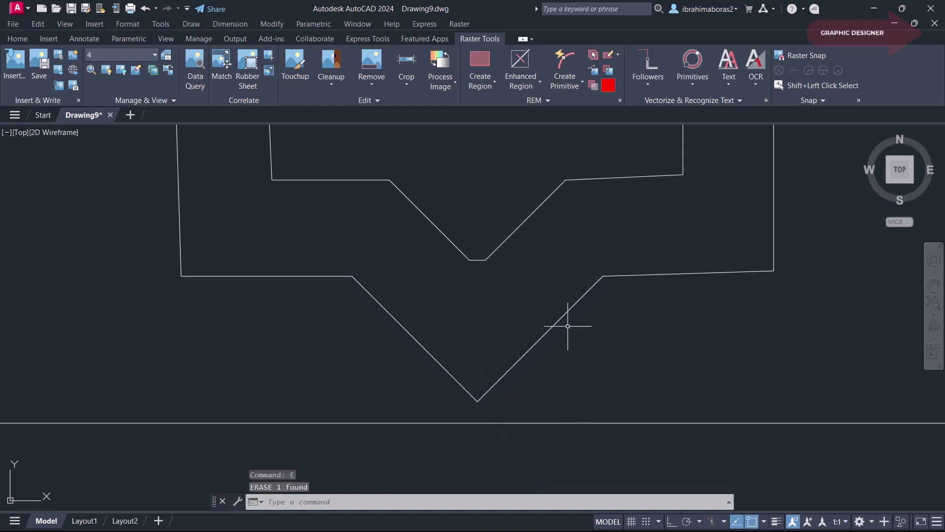
{"action": "scroll", "coordinate": [568, 326], "scroll_direction": "down", "scroll_amount": 1}
{"action": "scroll", "coordinate": [574, 264], "scroll_direction": "down", "scroll_amount": 1}
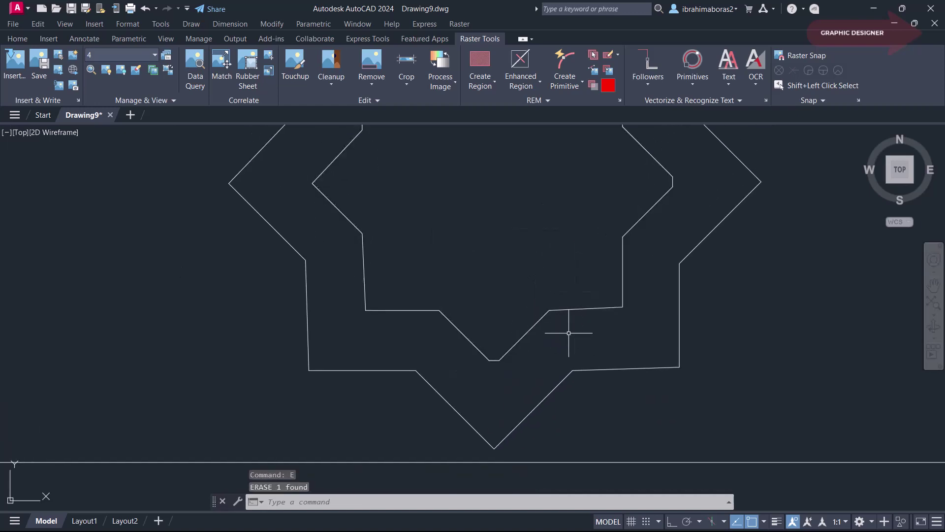
- Fillet the inner star's corner segments at radius 0 to close the corner
{"action": "type", "text": "f"}
{"action": "key", "text": "Return"}
{"action": "left_click", "coordinate": [512, 348]}
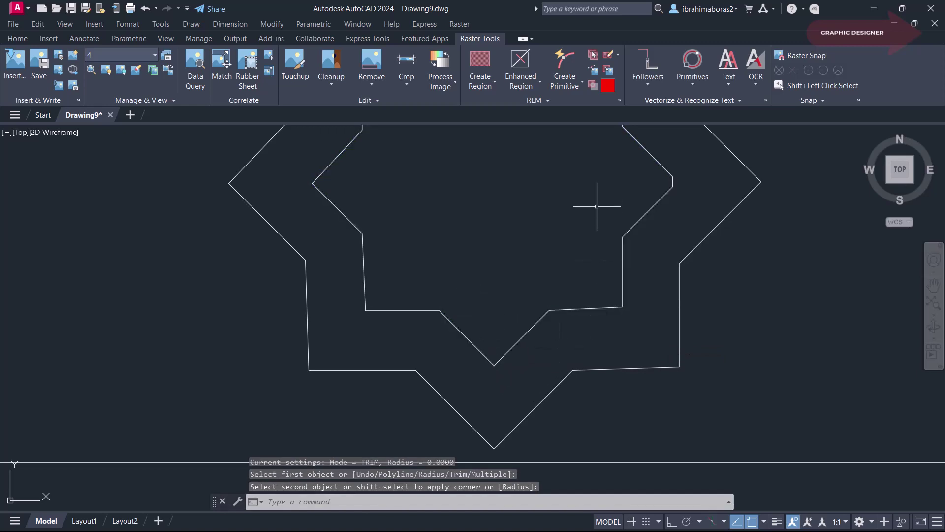
{"action": "middle_click_drag", "start_coordinate": [599, 243], "coordinate": [594, 309]}
{"action": "left_click", "coordinate": [655, 264]}
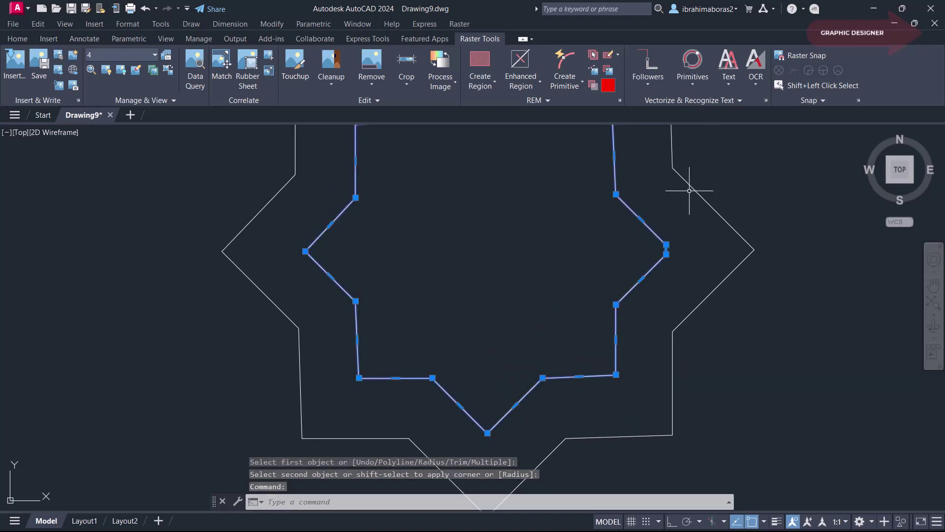
{"action": "key", "text": "Escape"}
{"action": "type", "text": "f"}
{"action": "key", "text": "Return"}
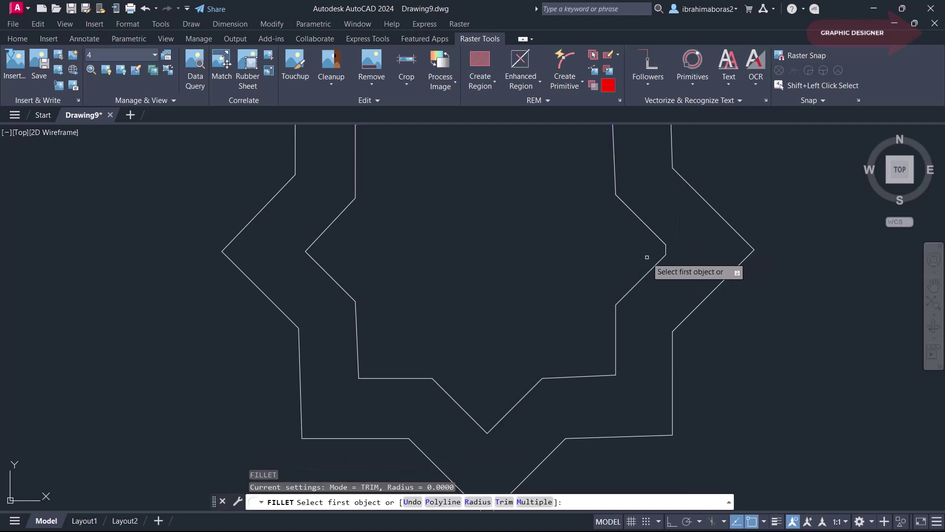
{"action": "left_click", "coordinate": [649, 267]}
{"action": "left_click", "coordinate": [650, 232]}
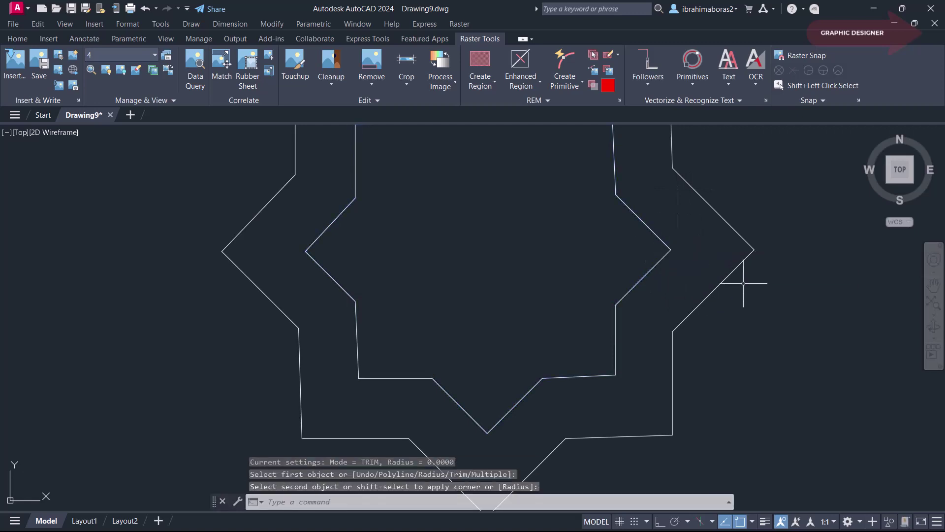
{"action": "scroll", "coordinate": [581, 236], "scroll_direction": "down", "scroll_amount": 4}
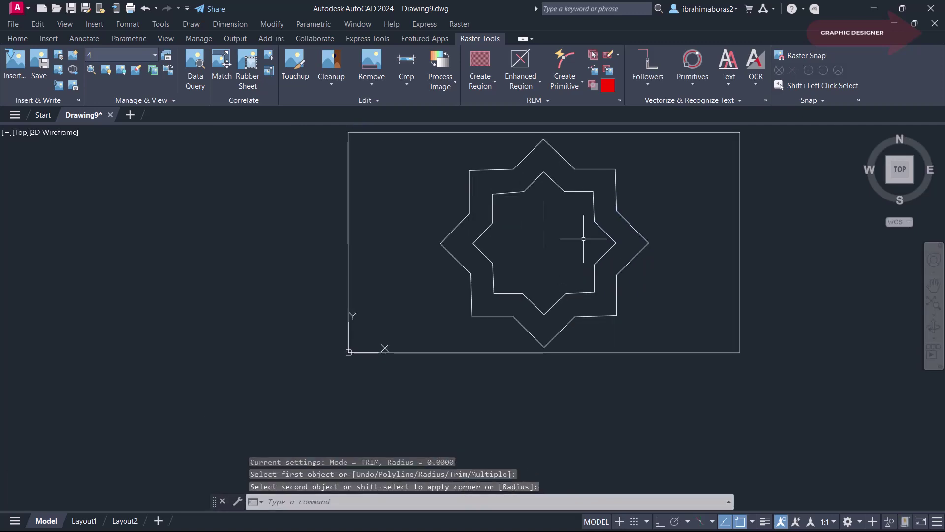
{"action": "middle_click_drag", "start_coordinate": [585, 194], "coordinate": [552, 233]}
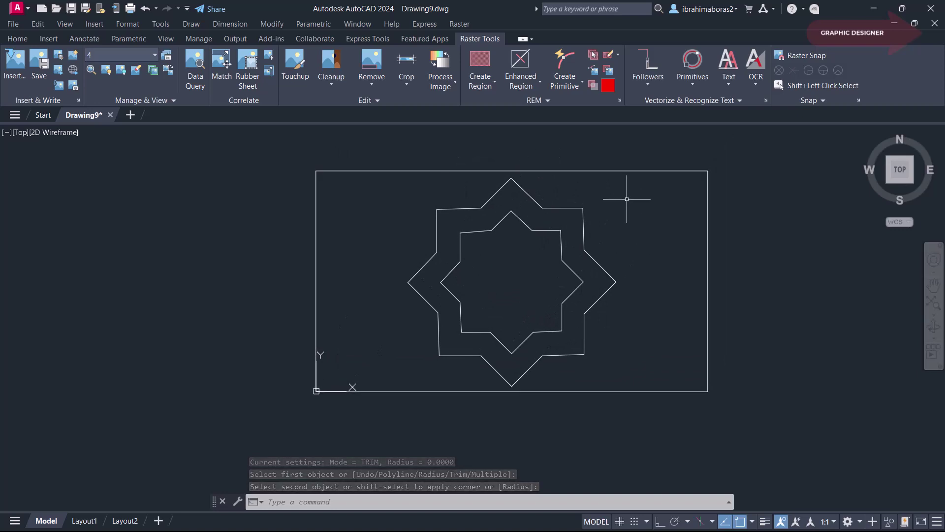
{"action": "scroll", "coordinate": [463, 205], "scroll_direction": "up", "scroll_amount": 2}
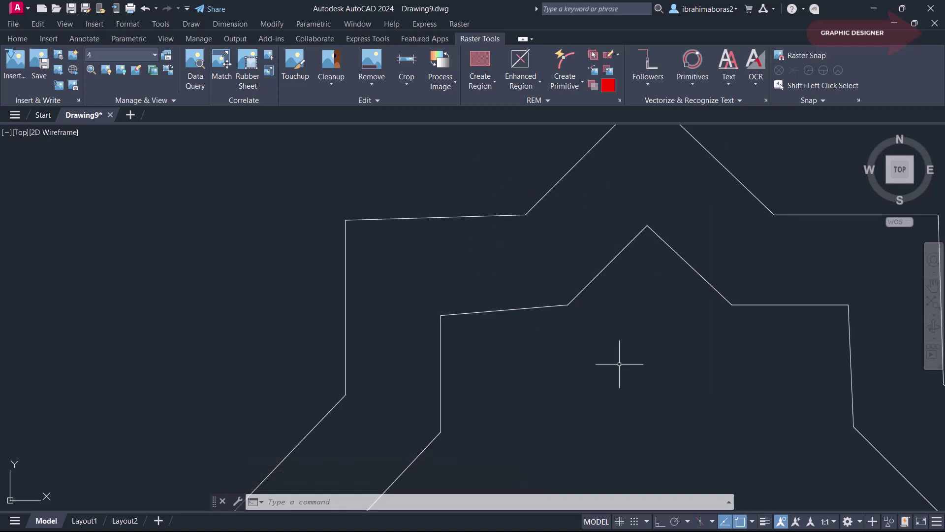
- Draw a horizontal ortho line leftward from the outline's corner
{"action": "type", "text": "l"}
{"action": "key", "text": "Return"}
{"action": "left_click", "coordinate": [567, 305]}
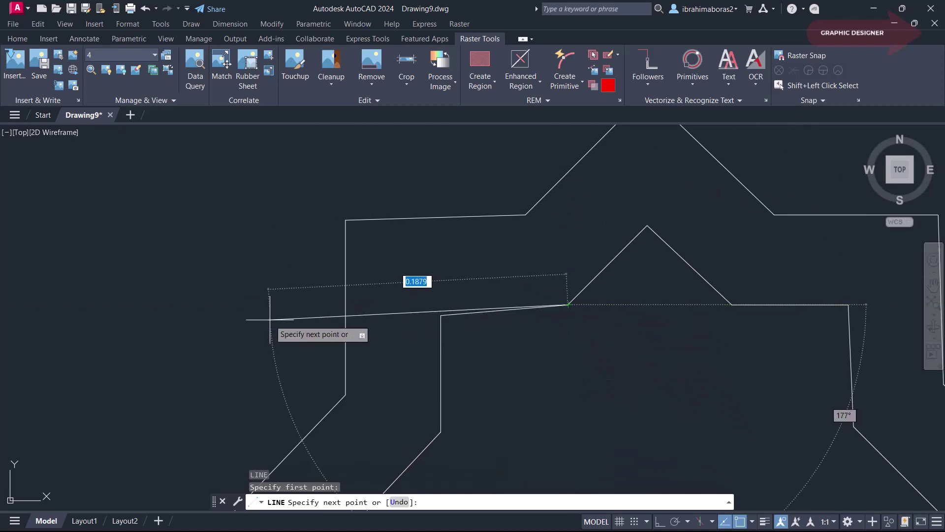
{"action": "key", "text": "F8"}
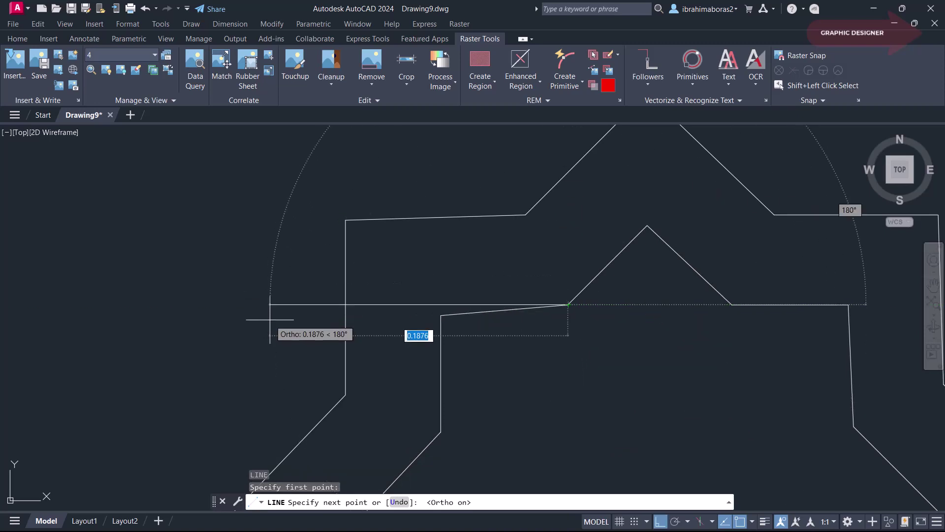
{"action": "left_click", "coordinate": [400, 305]}
{"action": "right_click", "coordinate": [401, 320]}
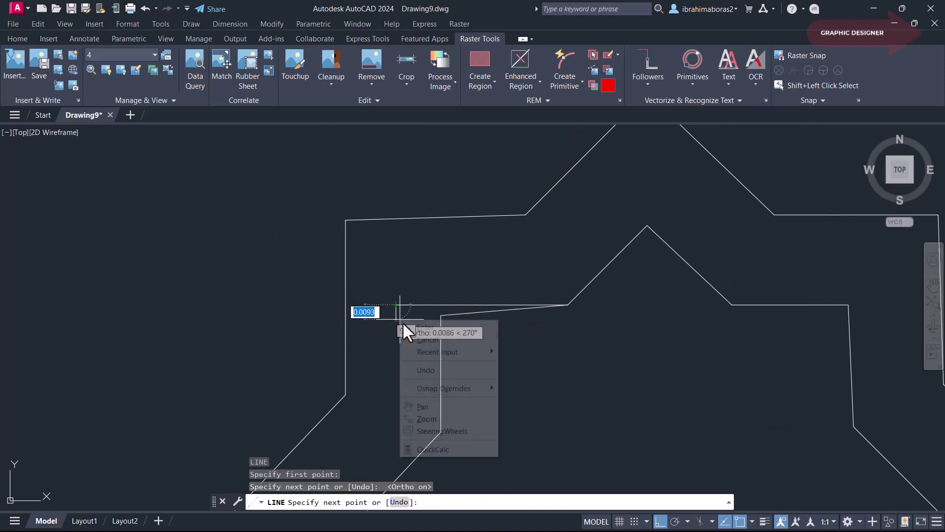
{"action": "left_click", "coordinate": [421, 328]}
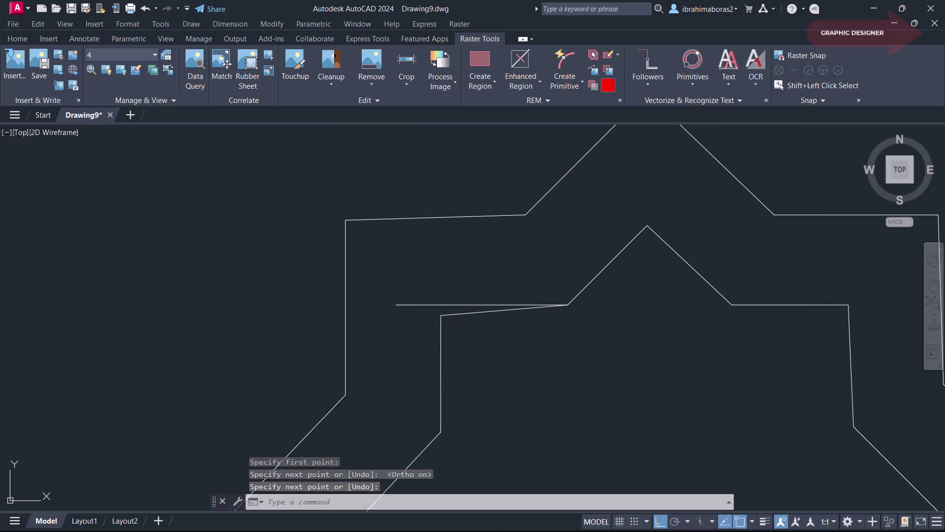
- Fillet the vertical edge and the new horizontal line into a square corner
{"action": "type", "text": "f"}
{"action": "key", "text": "Return"}
{"action": "left_click", "coordinate": [441, 322]}
{"action": "left_click", "coordinate": [448, 305]}
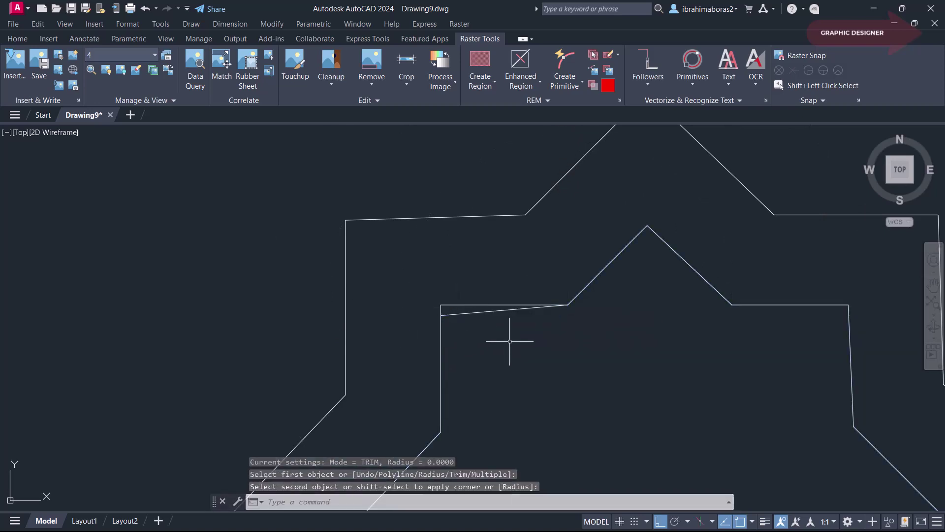
{"action": "left_click", "coordinate": [497, 309]}
{"action": "key", "text": "Escape"}
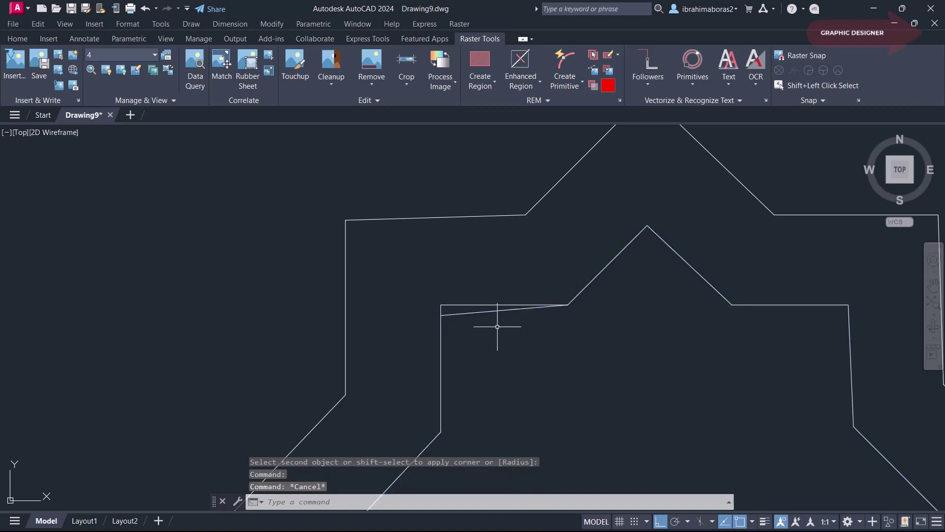
- Explode the star outline polyline into separate segments
{"action": "type", "text": "EX"}
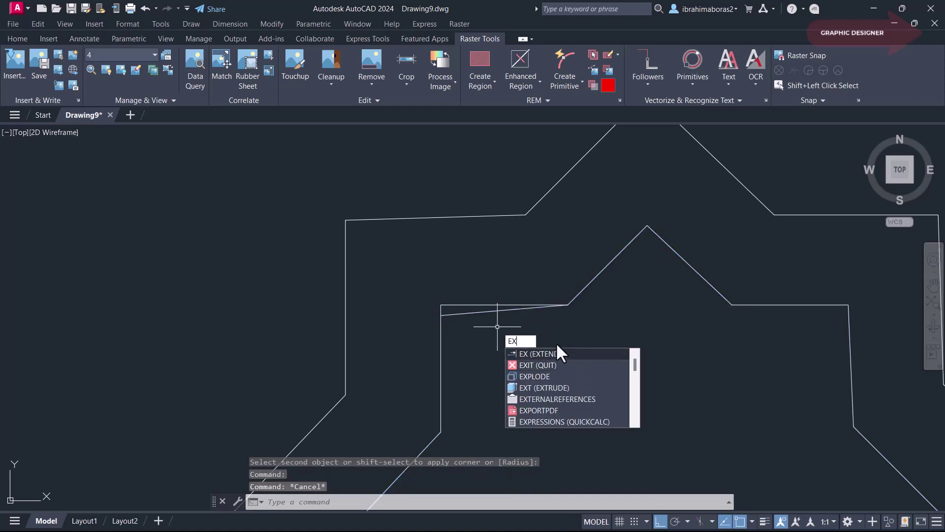
{"action": "left_click", "coordinate": [537, 376]}
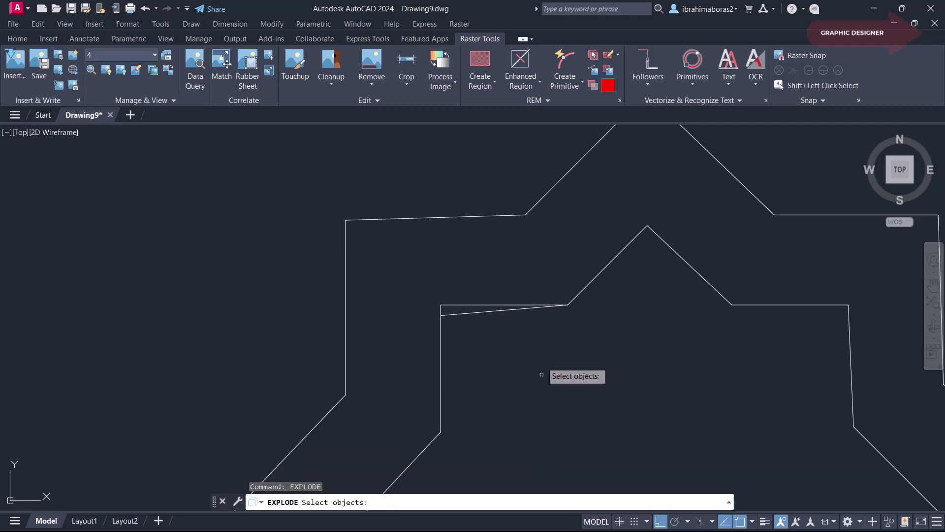
{"action": "left_click", "coordinate": [488, 311]}
{"action": "key", "text": "Return"}
- Erase the leftover slanted segment and start a new blank drawing, Drawing10
{"action": "left_click", "coordinate": [489, 312]}
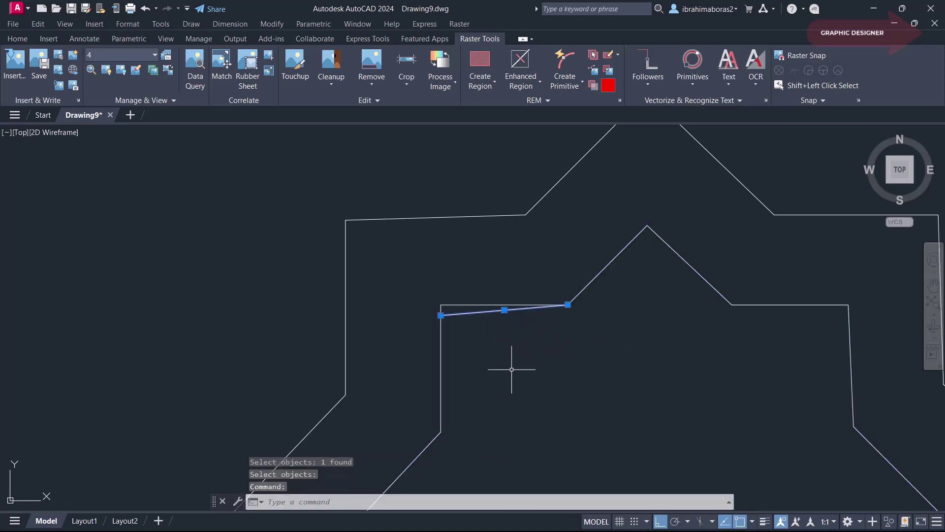
{"action": "type", "text": "e"}
{"action": "key", "text": "Return"}
{"action": "scroll", "coordinate": [517, 379], "scroll_direction": "down", "scroll_amount": 4}
{"action": "scroll", "coordinate": [572, 386], "scroll_direction": "down", "scroll_amount": 1}
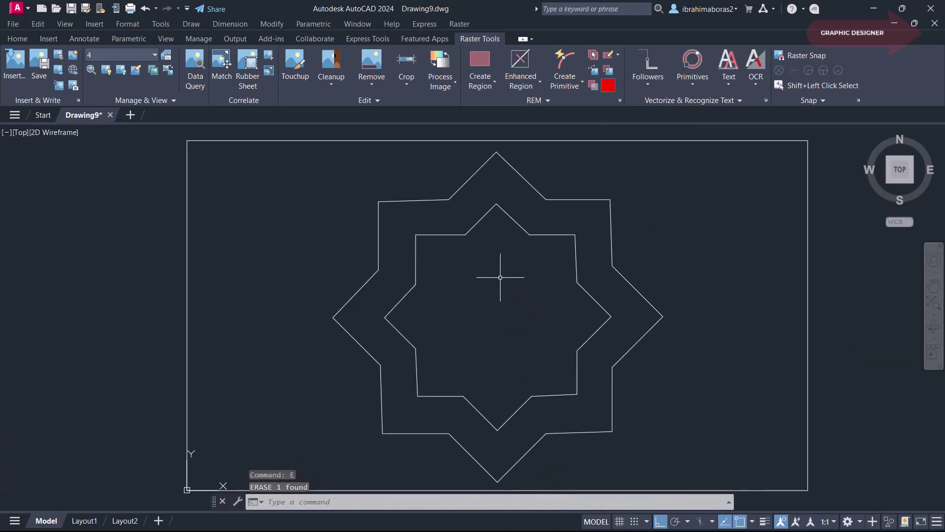
{"action": "scroll", "coordinate": [500, 277], "scroll_direction": "down", "scroll_amount": 1}
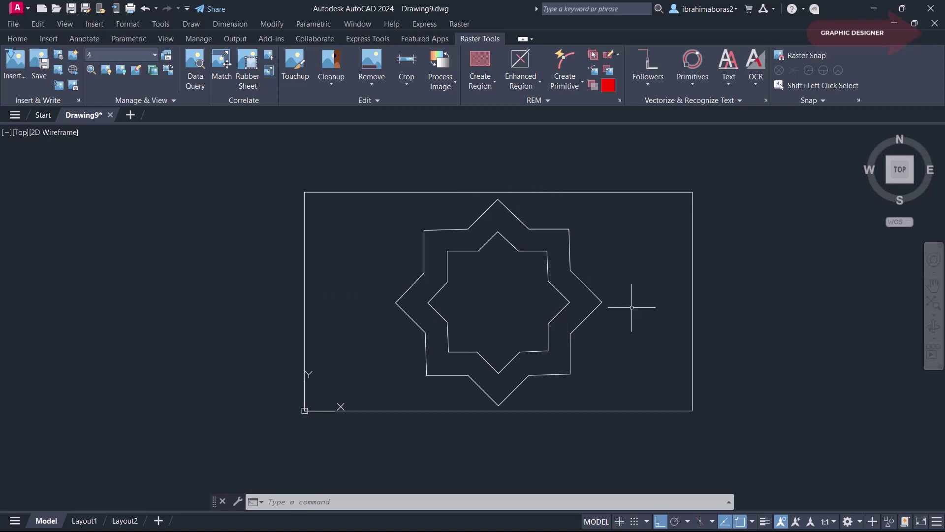
{"action": "left_click", "coordinate": [131, 114]}
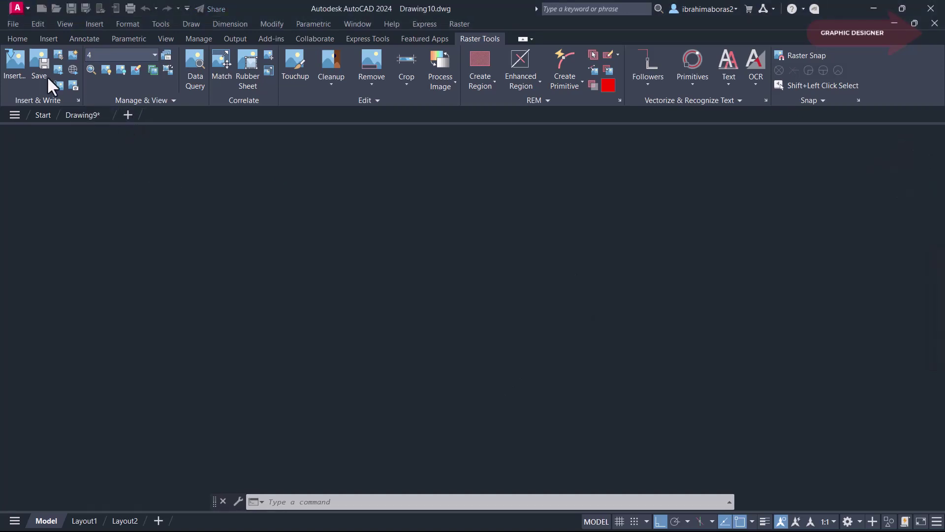
{"action": "left_click", "coordinate": [10, 71]}
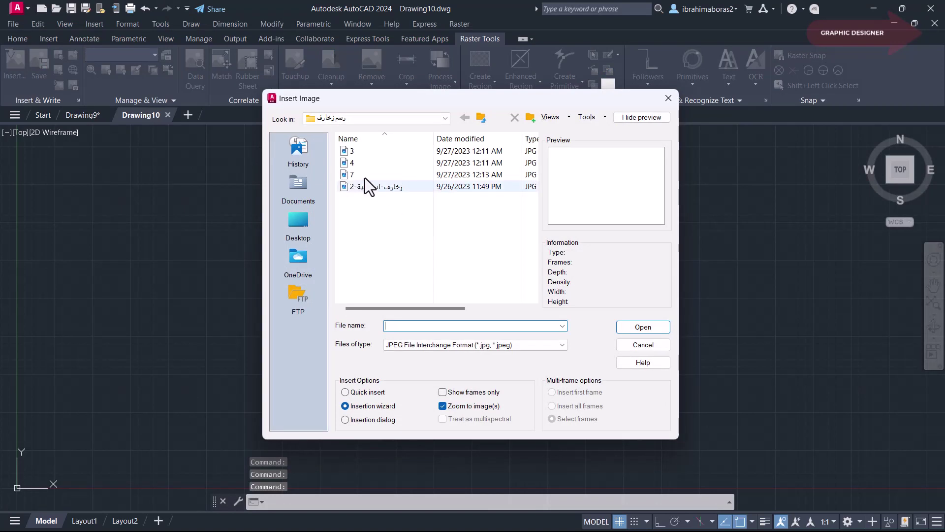
- Insert flower image file 7 at 0,0,0, scale 1, rotation 0, with default correlation values
{"action": "left_click", "coordinate": [354, 173]}
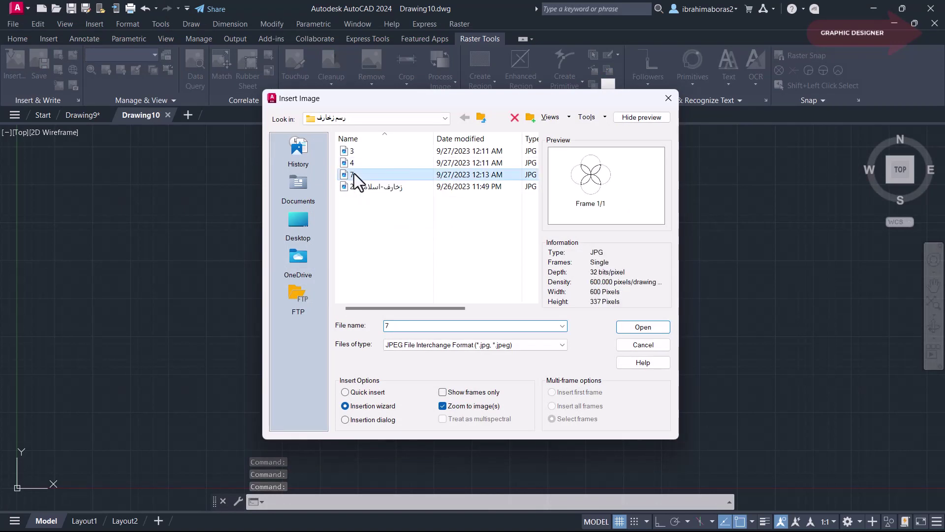
{"action": "left_click", "coordinate": [359, 154]}
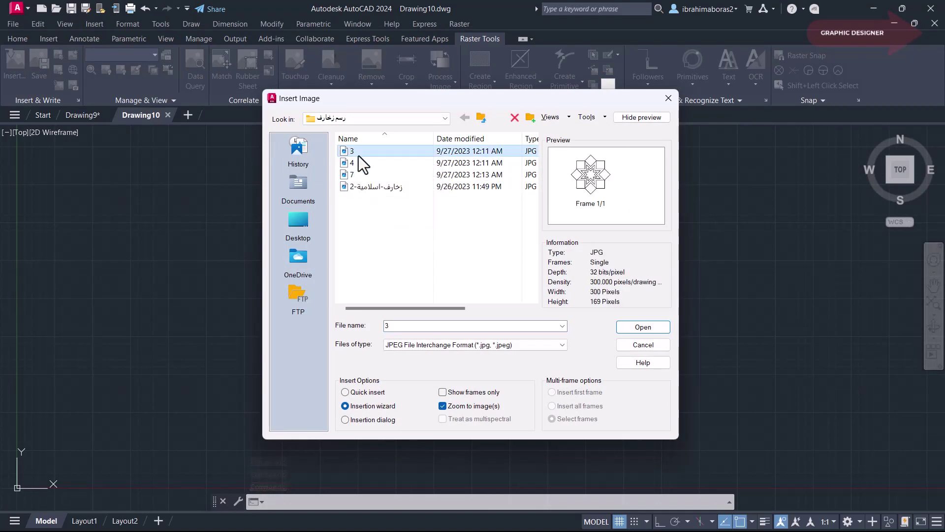
{"action": "left_click", "coordinate": [352, 174]}
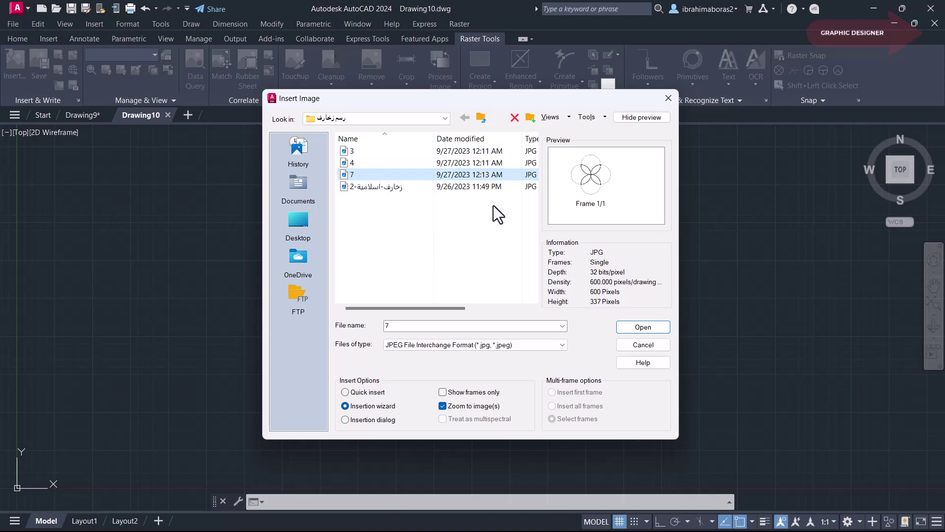
{"action": "left_click", "coordinate": [654, 329]}
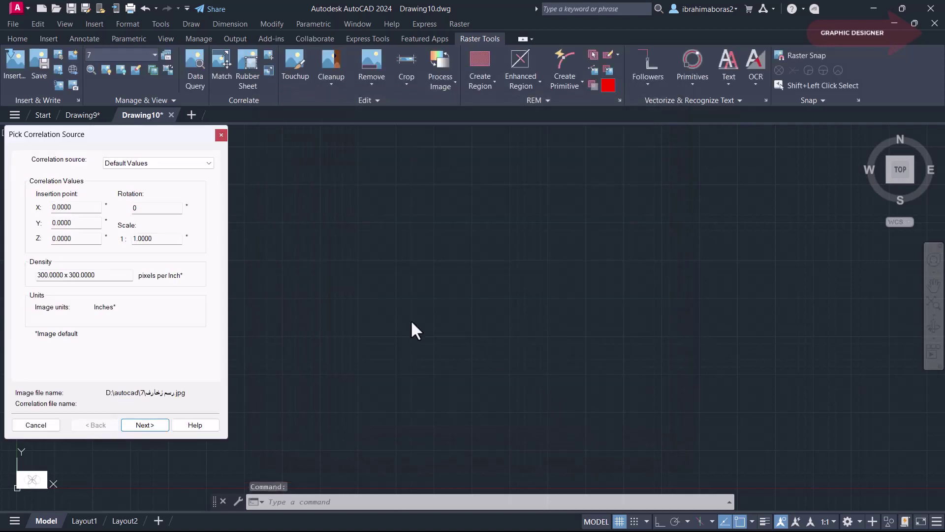
{"action": "left_click", "coordinate": [152, 424]}
{"action": "left_click", "coordinate": [151, 424]}
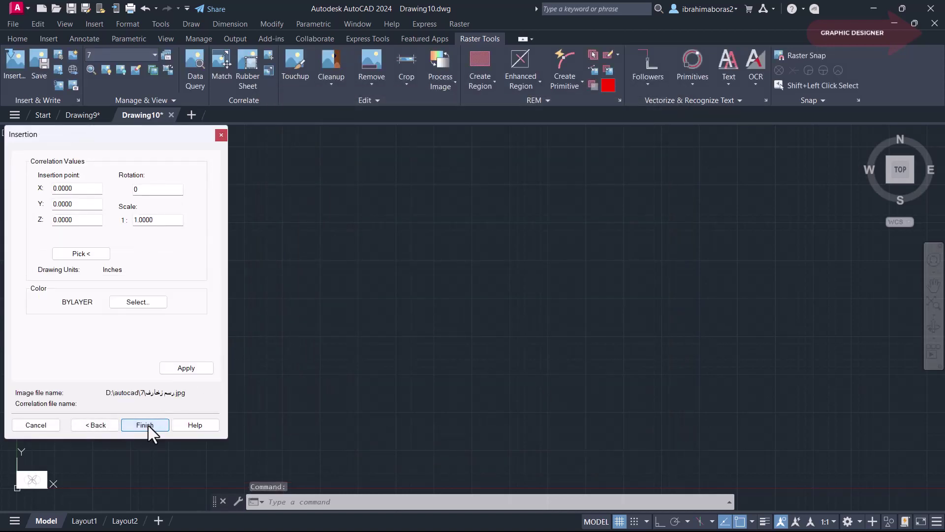
- Fit the flower image in view and convert it to Bitonal colour depth
{"action": "middle_click", "coordinate": [275, 401]}
{"action": "middle_click", "coordinate": [274, 401]}
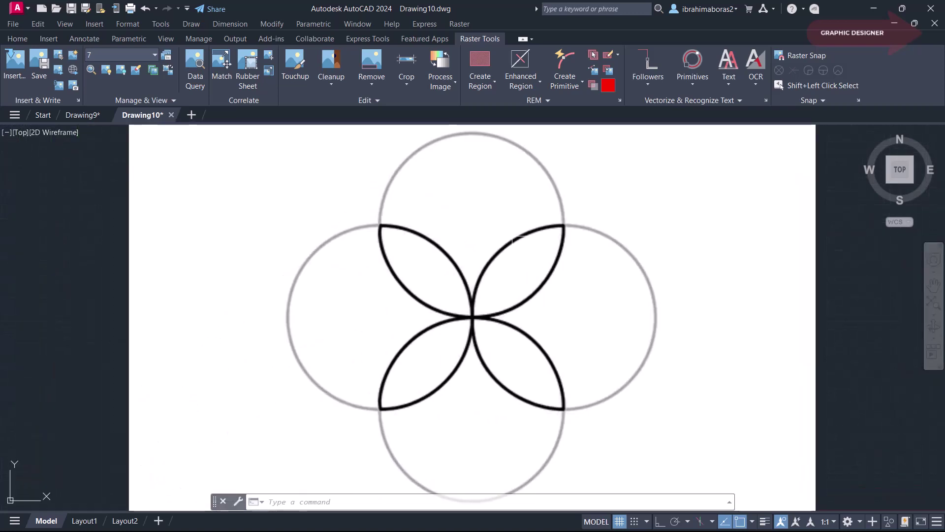
{"action": "scroll", "coordinate": [512, 309], "scroll_direction": "up", "scroll_amount": 2}
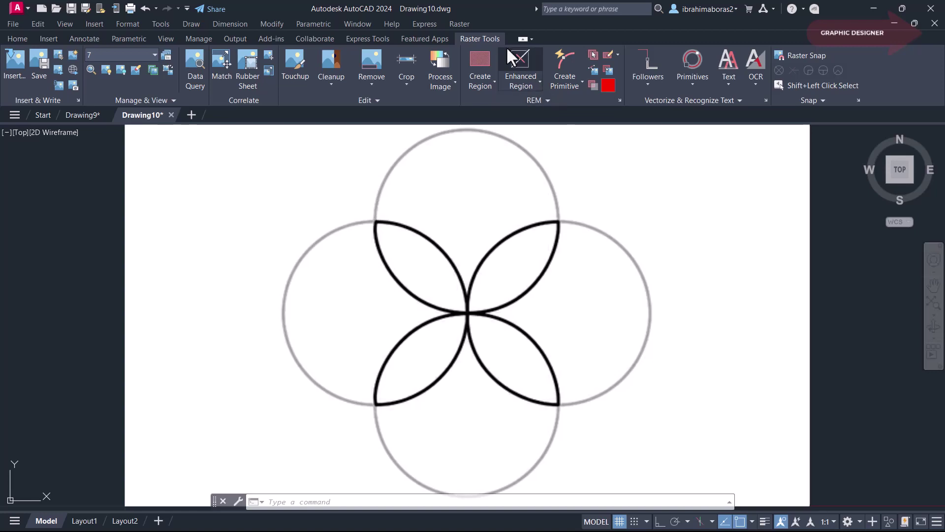
{"action": "left_click", "coordinate": [454, 82]}
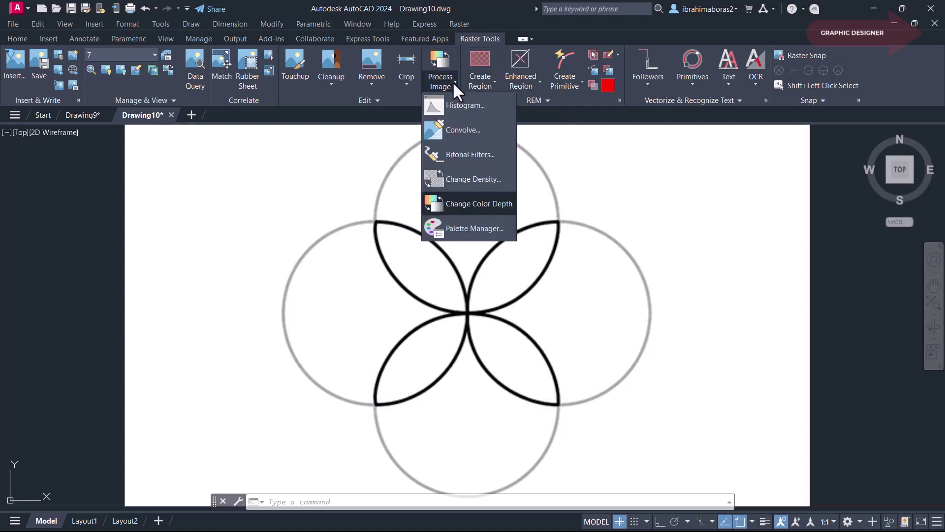
{"action": "left_click", "coordinate": [466, 203]}
{"action": "left_click", "coordinate": [493, 234]}
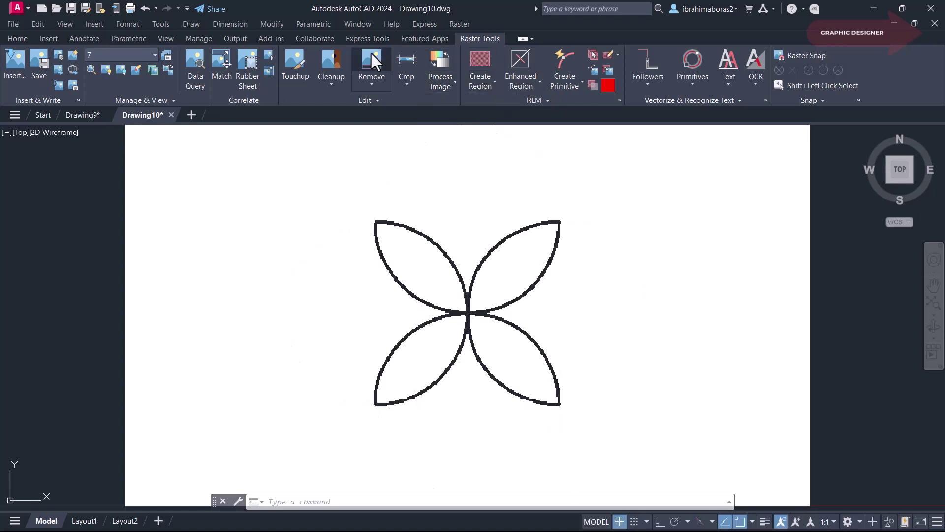
- Invert the flower image so the petals show as white outlines
{"action": "left_click", "coordinate": [331, 81]}
{"action": "left_click", "coordinate": [334, 179]}
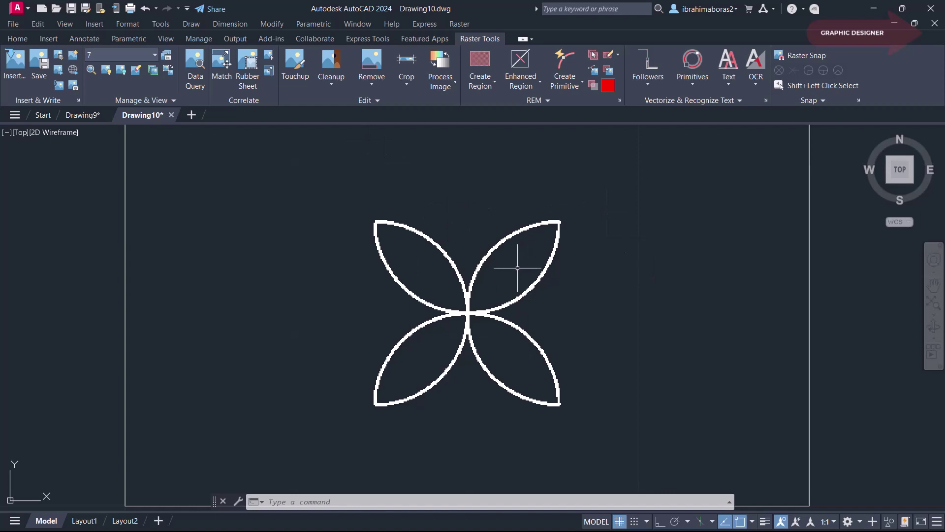
{"action": "scroll", "coordinate": [517, 268], "scroll_direction": "up", "scroll_amount": 2}
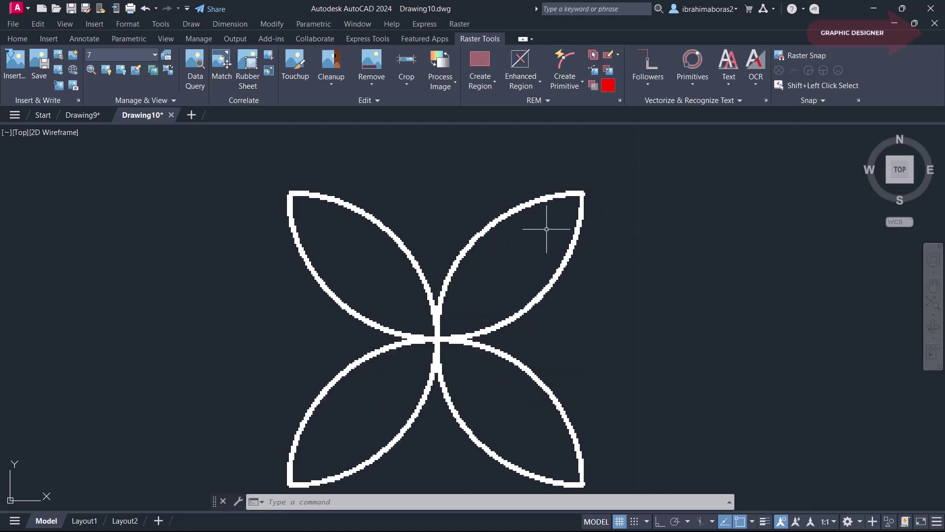
- Trace the upper-right and lower-left petal outline with Contour Follower at elevation 5
{"action": "left_click", "coordinate": [645, 85]}
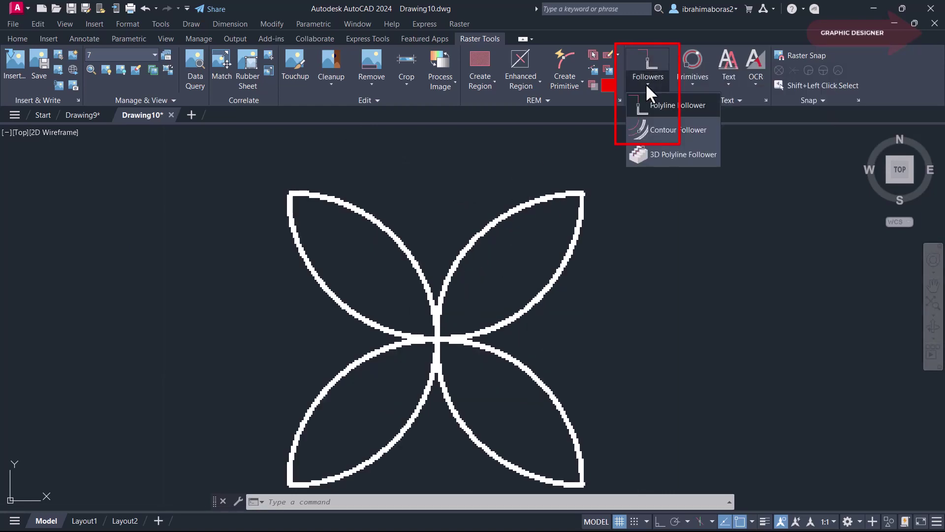
{"action": "left_click", "coordinate": [688, 131]}
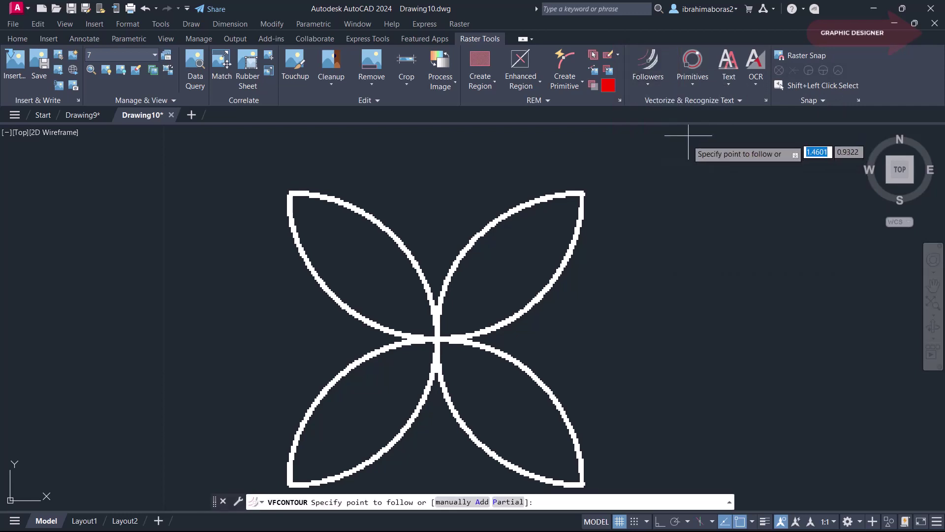
{"action": "scroll", "coordinate": [581, 192], "scroll_direction": "up", "scroll_amount": 4}
{"action": "left_click", "coordinate": [579, 192]}
{"action": "scroll", "coordinate": [576, 193], "scroll_direction": "down", "scroll_amount": 5}
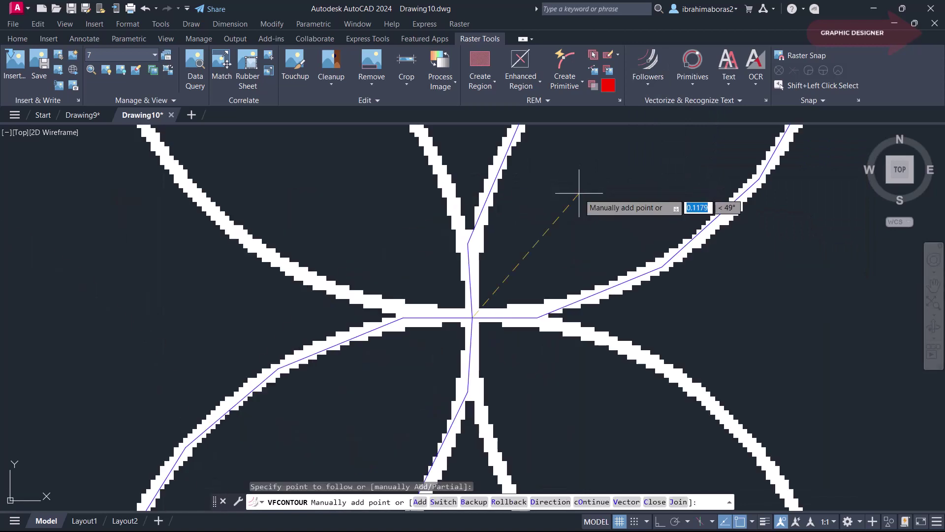
{"action": "scroll", "coordinate": [586, 209], "scroll_direction": "up", "scroll_amount": 2}
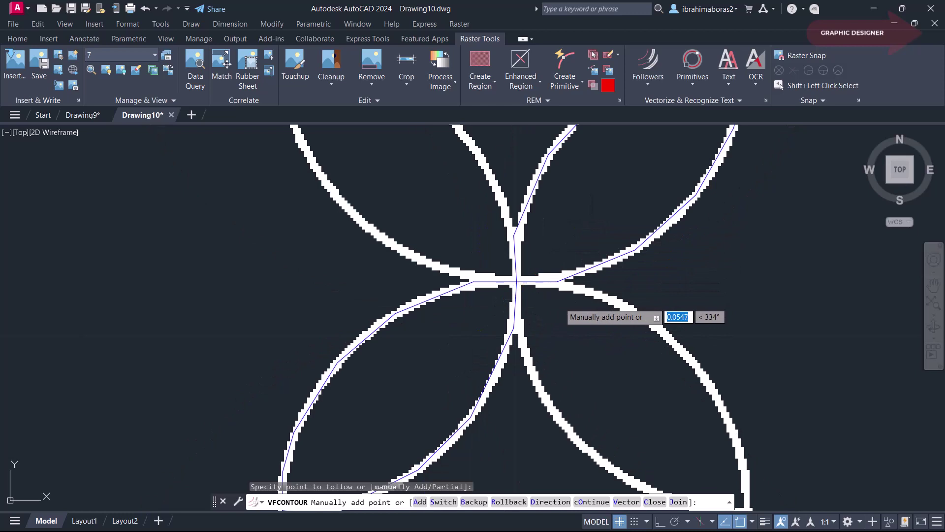
{"action": "right_click", "coordinate": [560, 302]}
{"action": "left_click", "coordinate": [591, 64]}
{"action": "key", "text": "Return"}
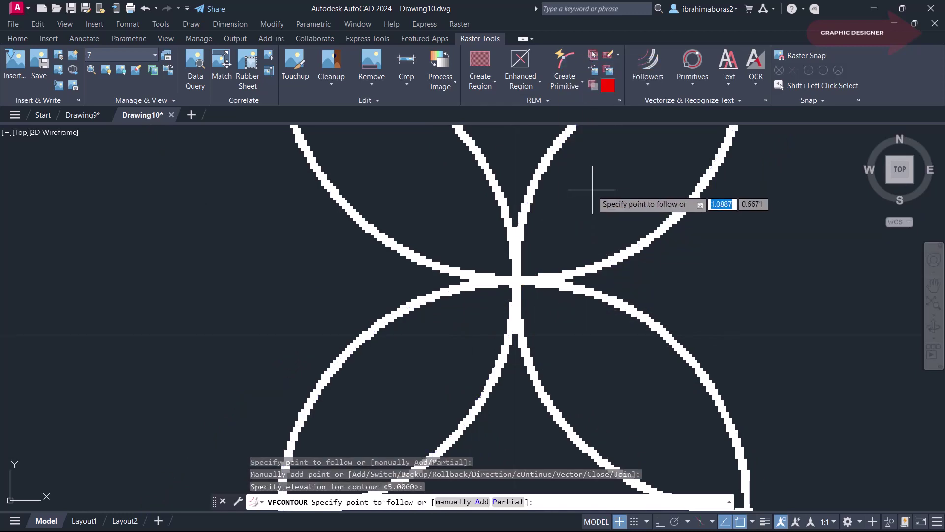
{"action": "right_click", "coordinate": [598, 190]}
{"action": "left_click", "coordinate": [621, 197]}
- Pan and zoom to recentre the flower for the next contour trace
{"action": "scroll", "coordinate": [608, 196], "scroll_direction": "down", "scroll_amount": 2}
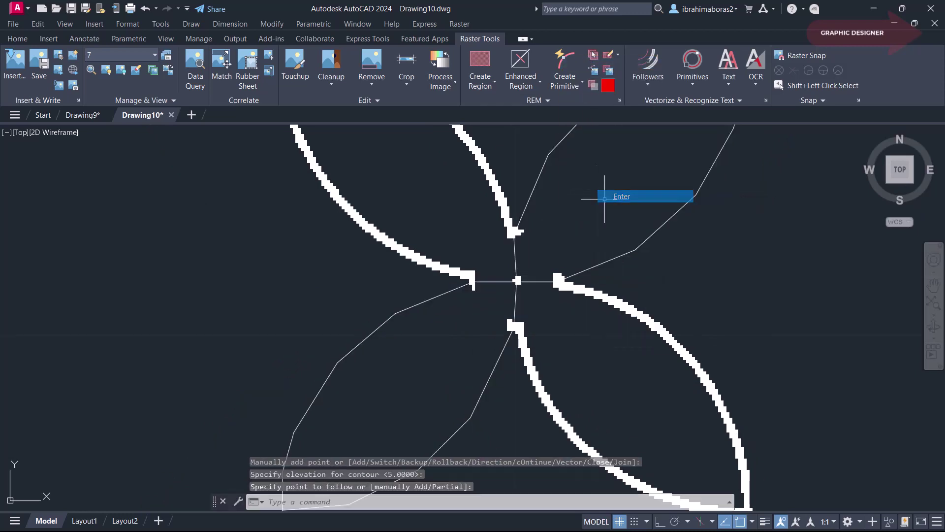
{"action": "scroll", "coordinate": [720, 264], "scroll_direction": "down", "scroll_amount": 3}
{"action": "middle_click_drag", "start_coordinate": [648, 257], "coordinate": [520, 272]}
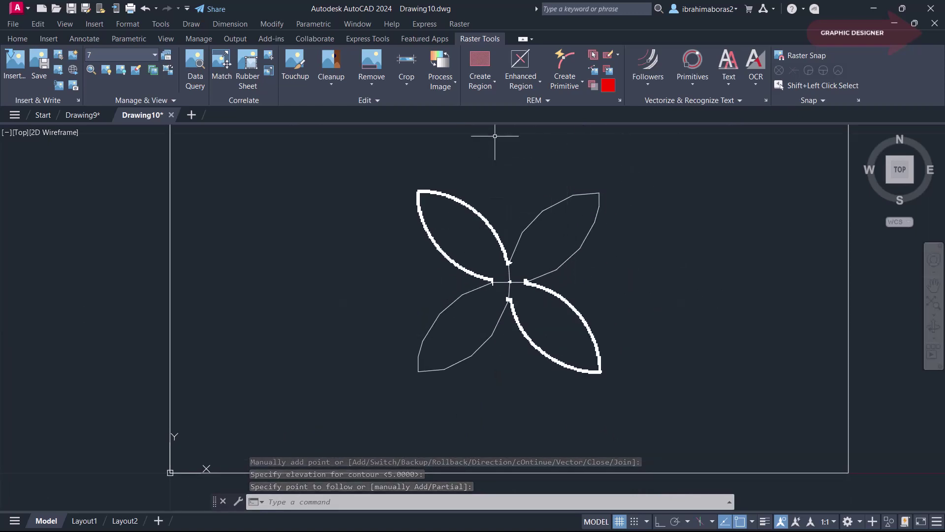
{"action": "scroll", "coordinate": [530, 190], "scroll_direction": "up", "scroll_amount": 2}
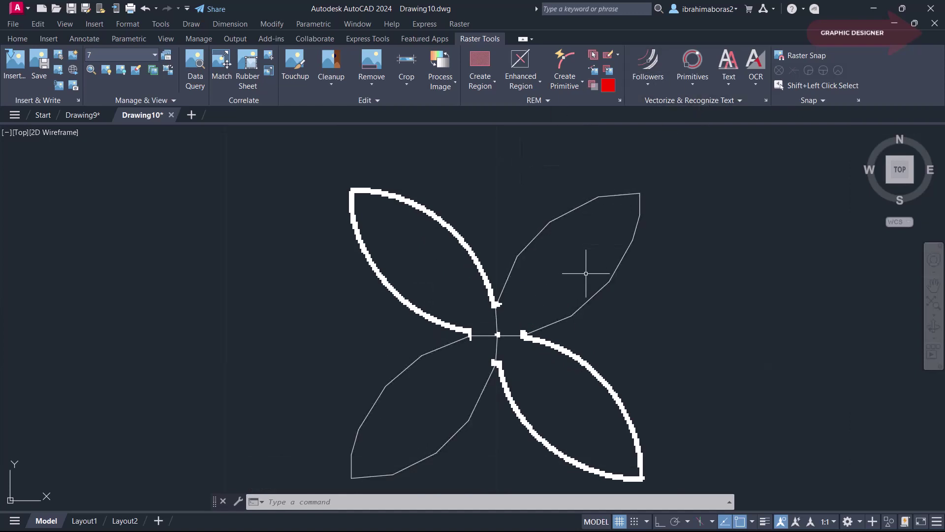
{"action": "left_click", "coordinate": [652, 85]}
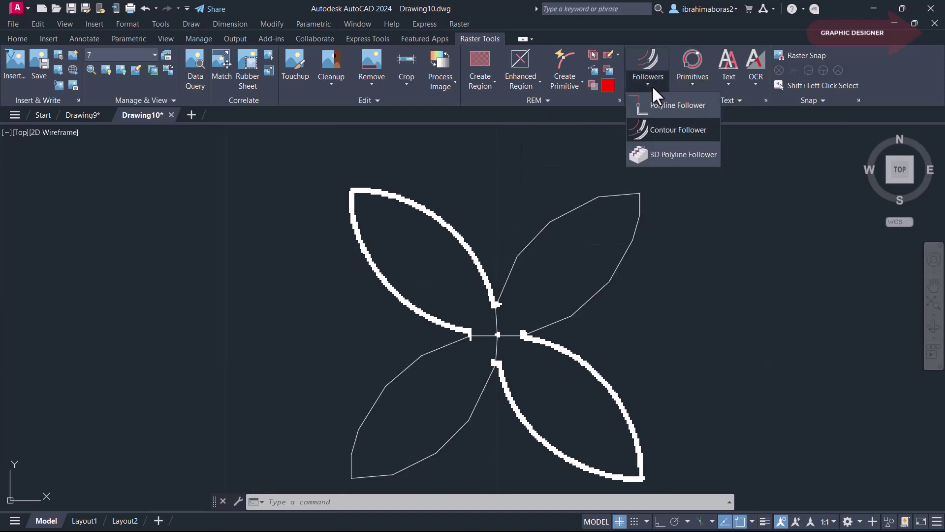
- Trace the lower-right petal as a contour polyline at elevation 10
{"action": "left_click", "coordinate": [658, 129]}
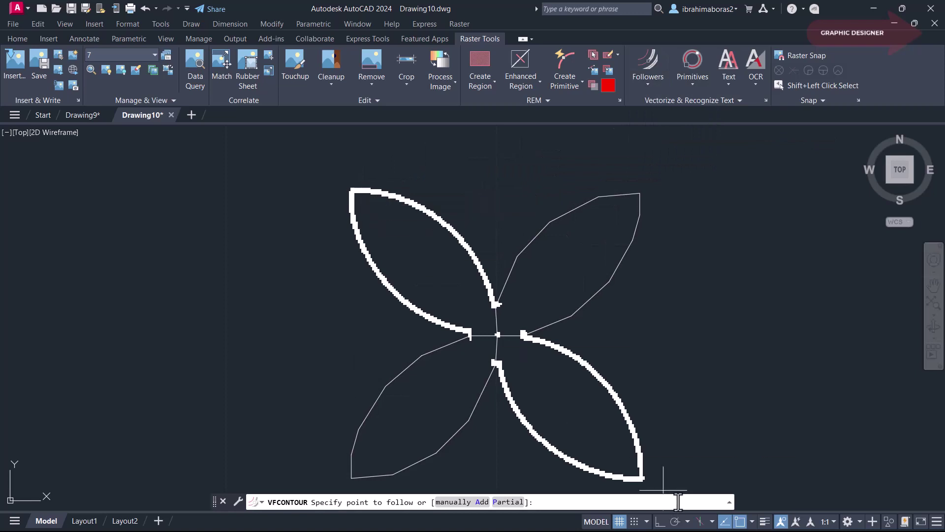
{"action": "scroll", "coordinate": [670, 482], "scroll_direction": "up", "scroll_amount": 2}
{"action": "left_click", "coordinate": [622, 475]}
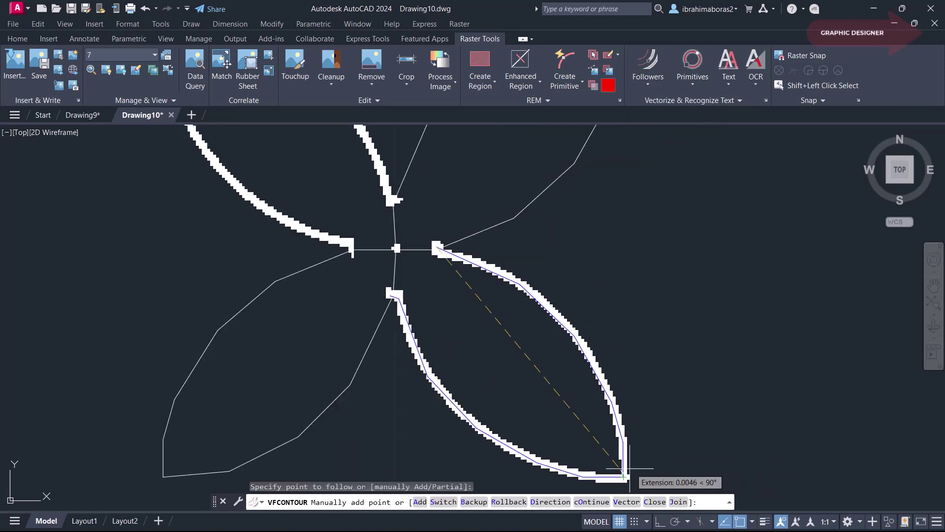
{"action": "right_click", "coordinate": [486, 323]}
{"action": "left_click", "coordinate": [531, 83]}
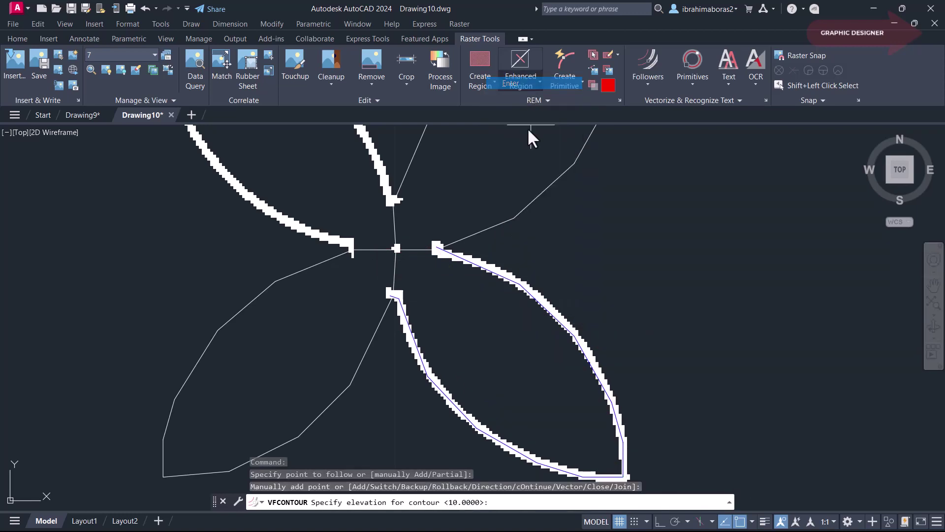
{"action": "key", "text": "Return"}
{"action": "right_click", "coordinate": [505, 172]}
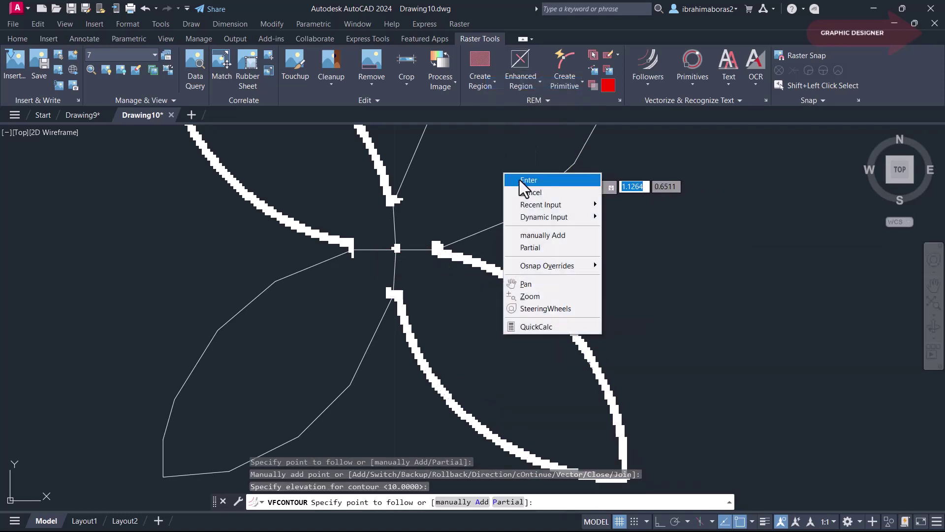
{"action": "left_click", "coordinate": [521, 181]}
{"action": "scroll", "coordinate": [399, 242], "scroll_direction": "down", "scroll_amount": 4}
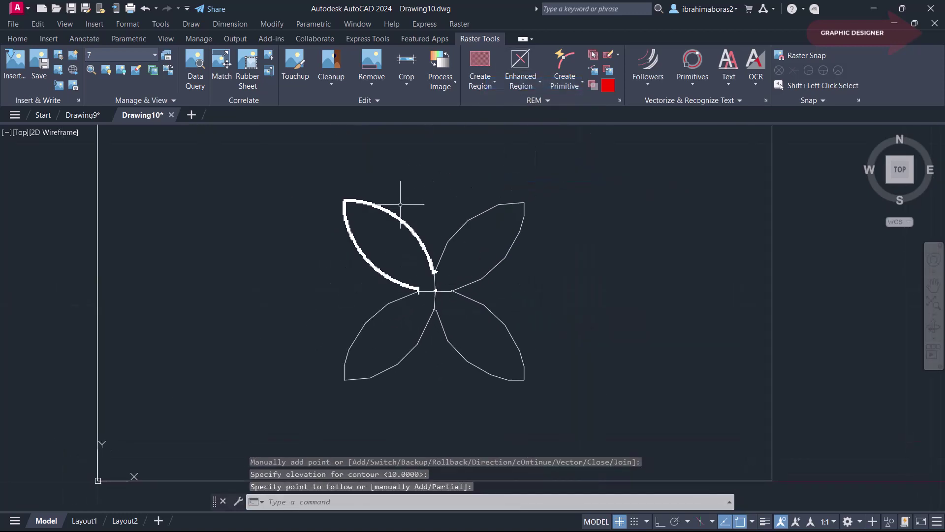
{"action": "scroll", "coordinate": [379, 175], "scroll_direction": "up", "scroll_amount": 4}
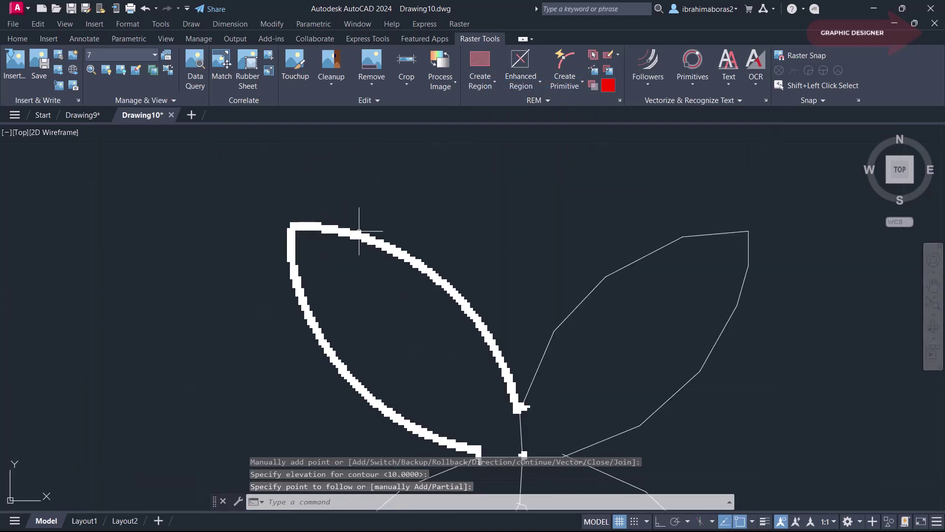
- Trace the upper-left petal as a contour polyline at elevation 15
{"action": "left_click", "coordinate": [655, 58]}
{"action": "left_click", "coordinate": [380, 240]}
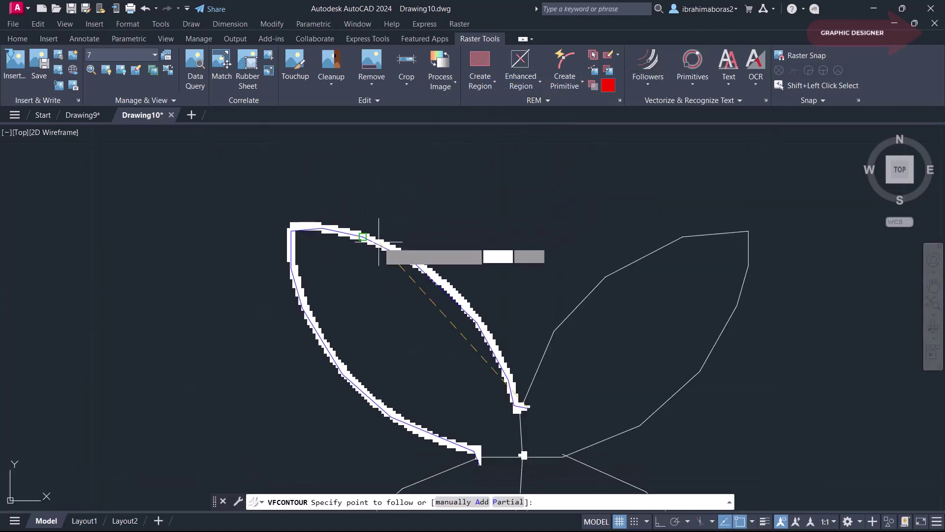
{"action": "right_click", "coordinate": [437, 230]}
{"action": "left_click", "coordinate": [472, 237]}
{"action": "key", "text": "Return"}
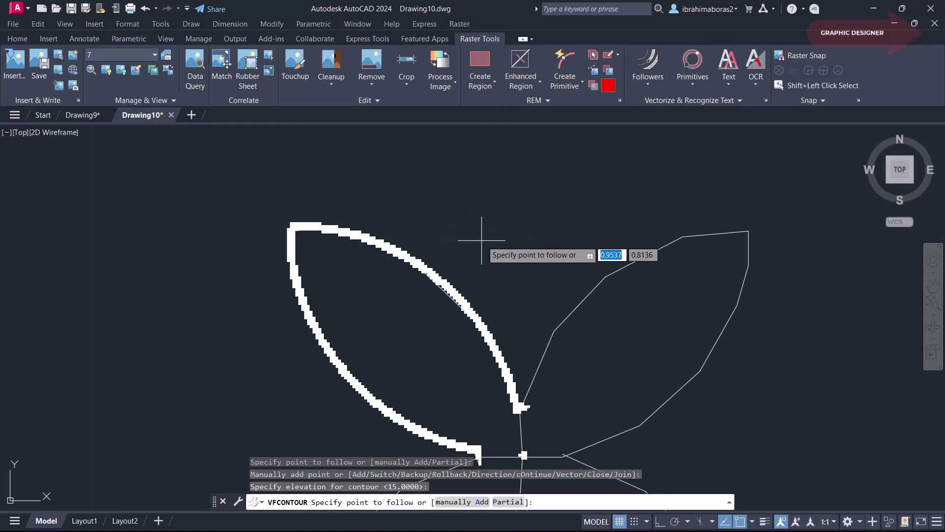
{"action": "right_click", "coordinate": [487, 245]}
{"action": "left_click", "coordinate": [494, 248]}
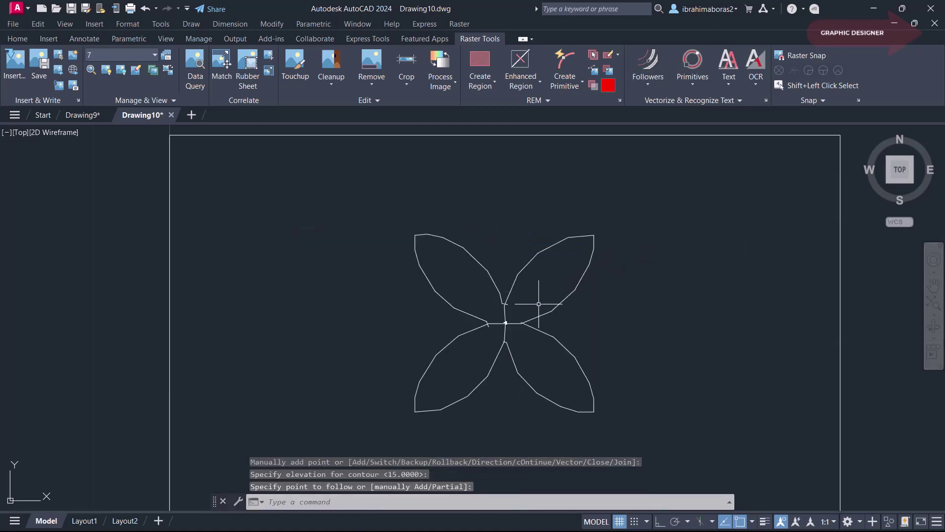
{"action": "middle_click_drag", "start_coordinate": [539, 303], "coordinate": [513, 265]}
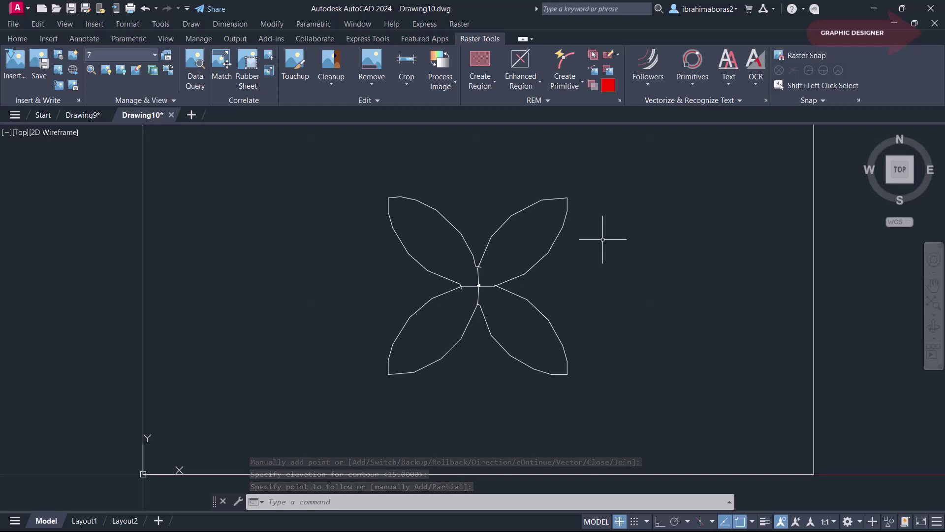
{"action": "scroll", "coordinate": [506, 252], "scroll_direction": "up", "scroll_amount": 4}
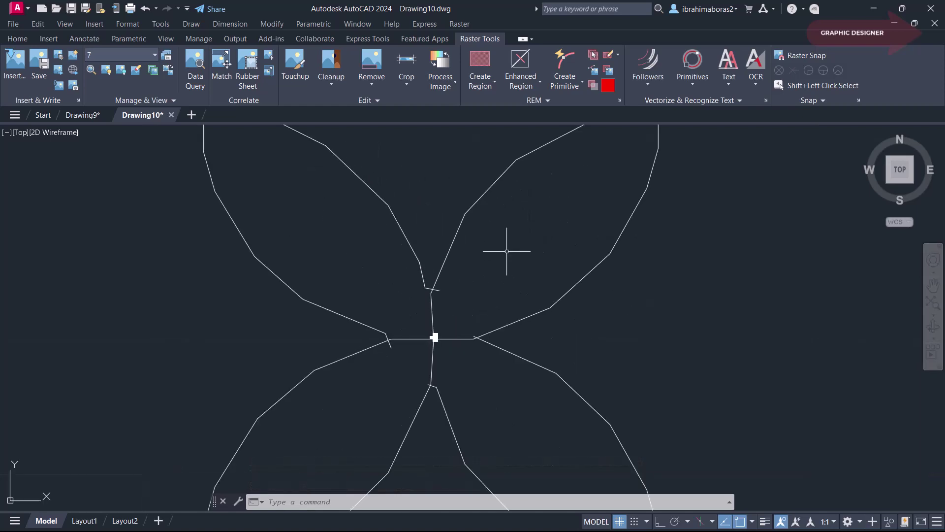
{"action": "scroll", "coordinate": [542, 261], "scroll_direction": "down", "scroll_amount": 2}
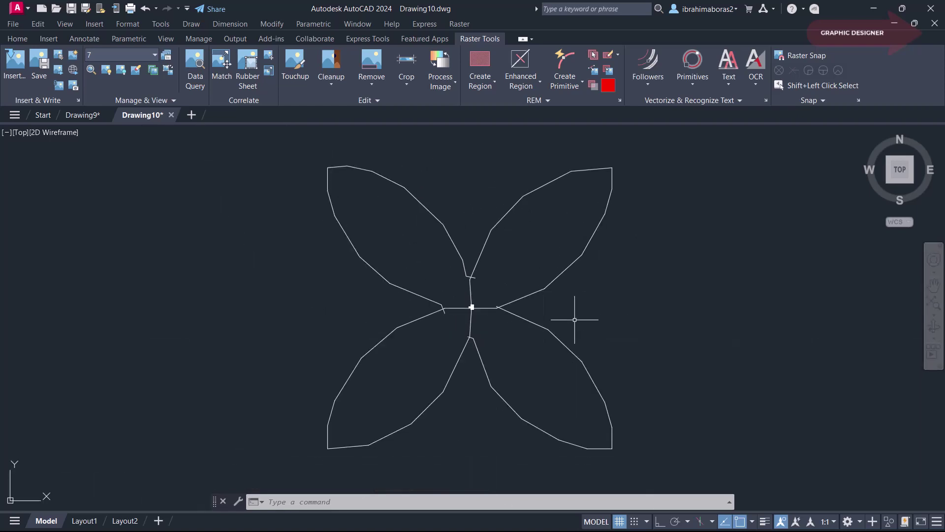
{"action": "left_click", "coordinate": [594, 236]}
{"action": "key", "text": "Escape"}
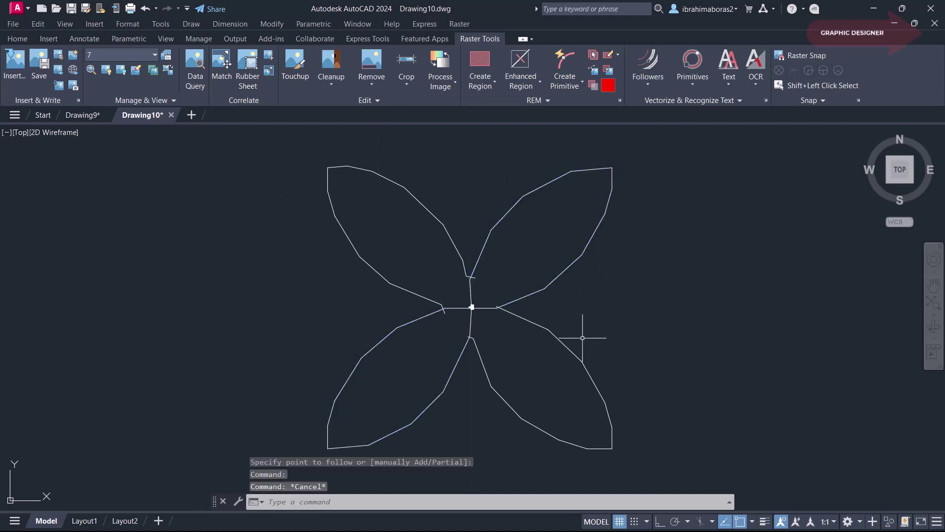
{"action": "scroll", "coordinate": [582, 334], "scroll_direction": "down", "scroll_amount": 2}
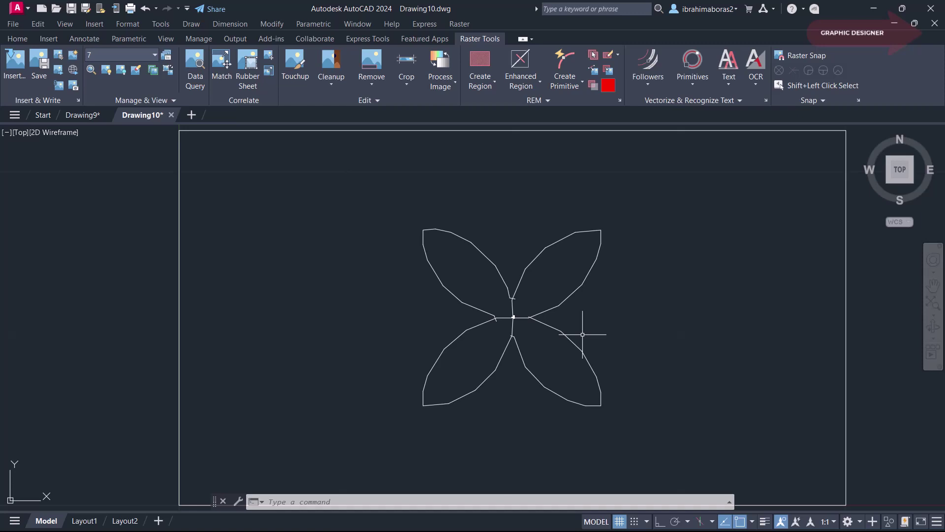
- Switch to the Drawing9 document tab
{"action": "left_click", "coordinate": [85, 118]}
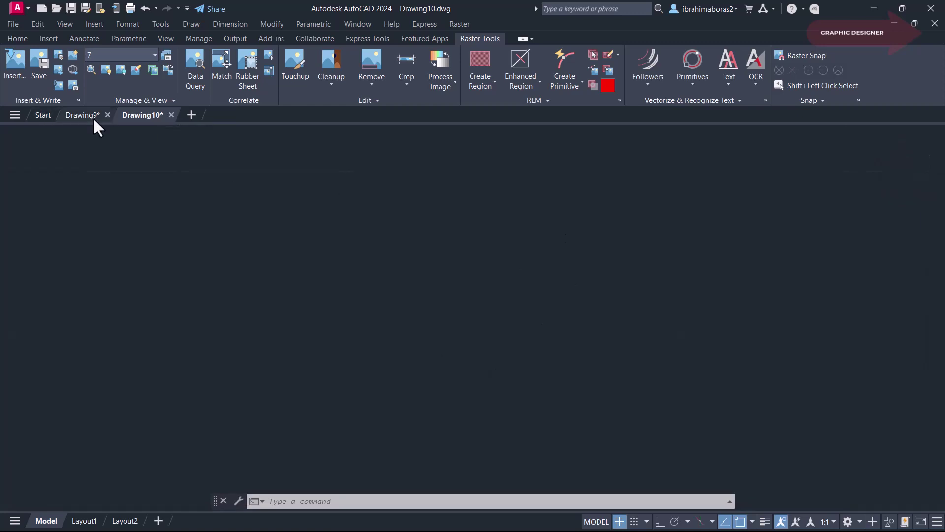